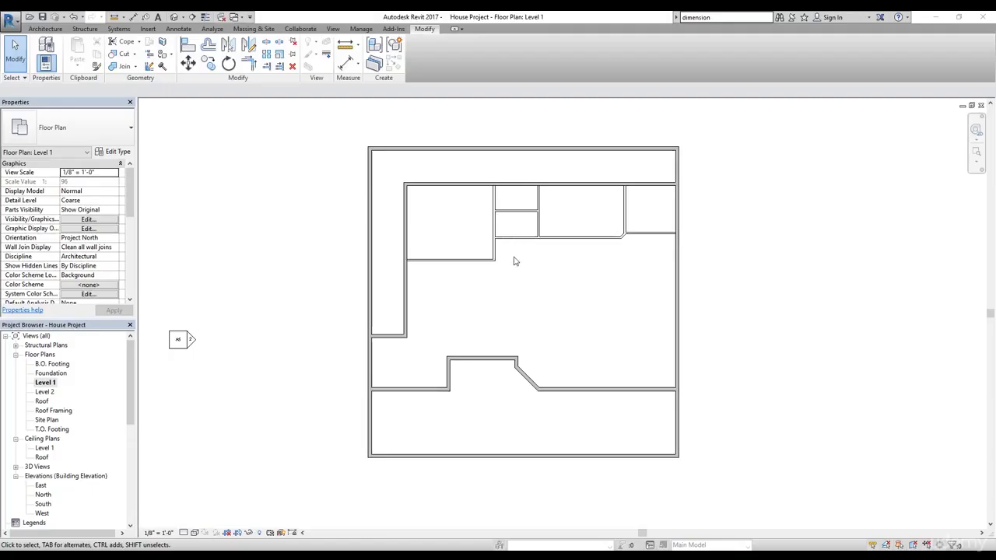
Zoom in on the House Project's Level 1 floor plan.
left_click(514, 260)
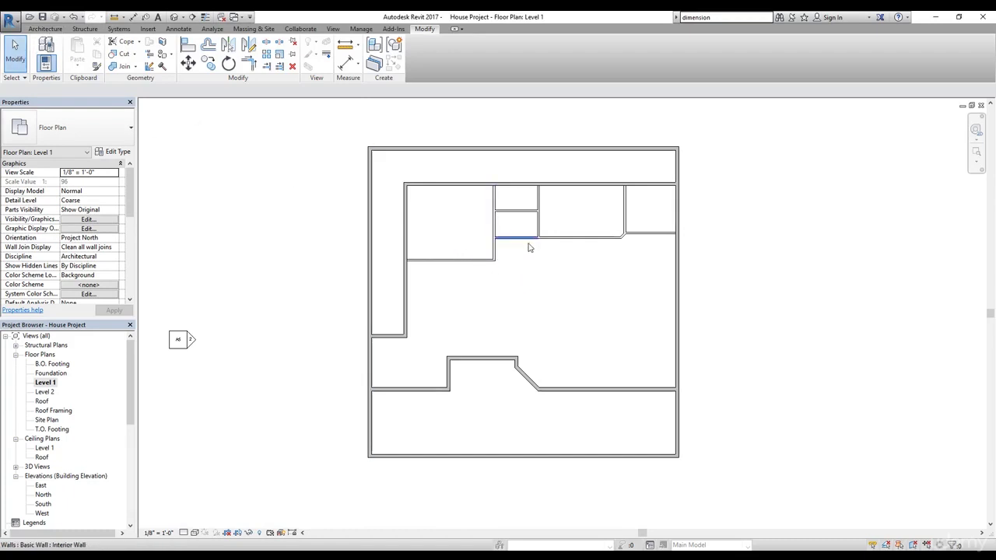
scroll(598, 294, "up", 2)
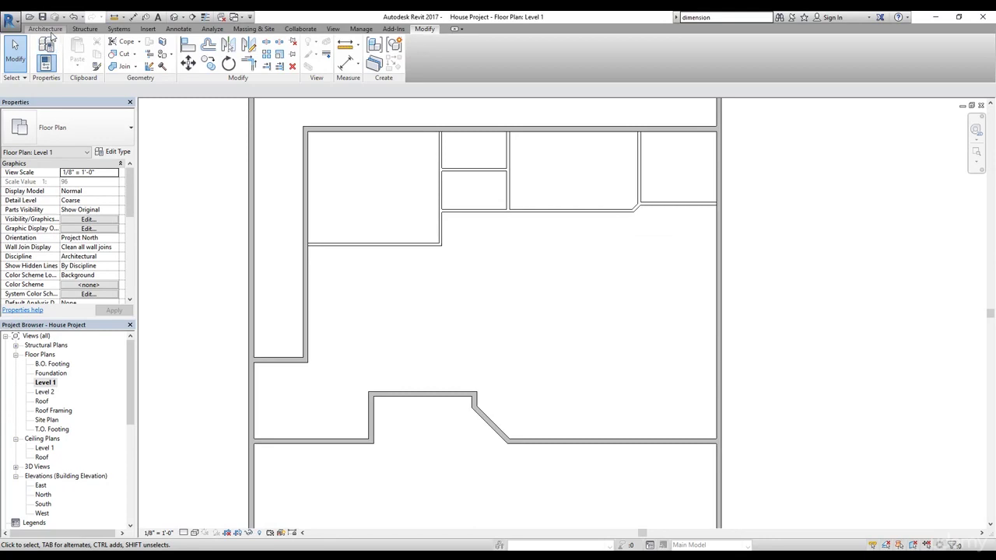
left_click(47, 29)
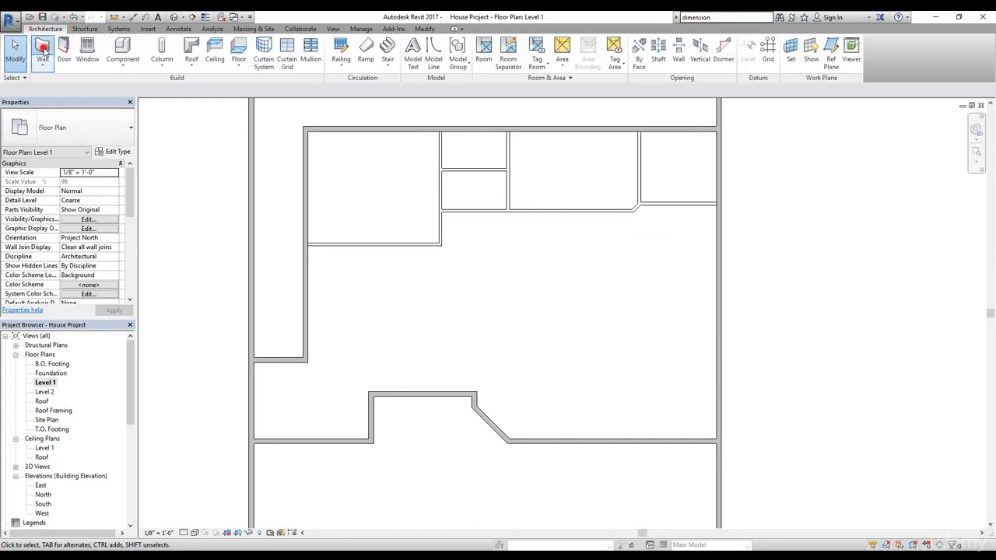
Save the project and start the Wall tool with the Basic Wall: Interior Wall type.
left_click(43, 50)
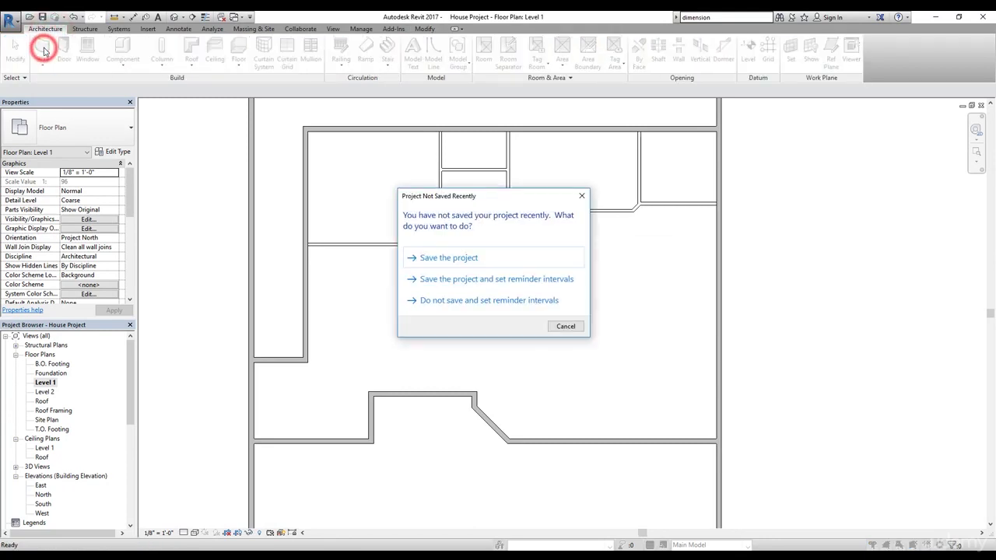
left_click(439, 260)
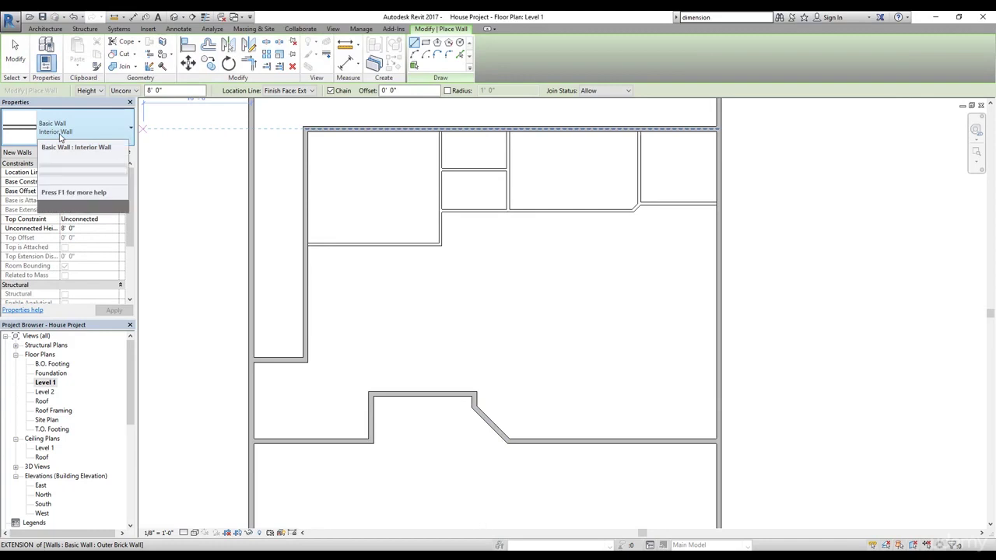
left_click(371, 359)
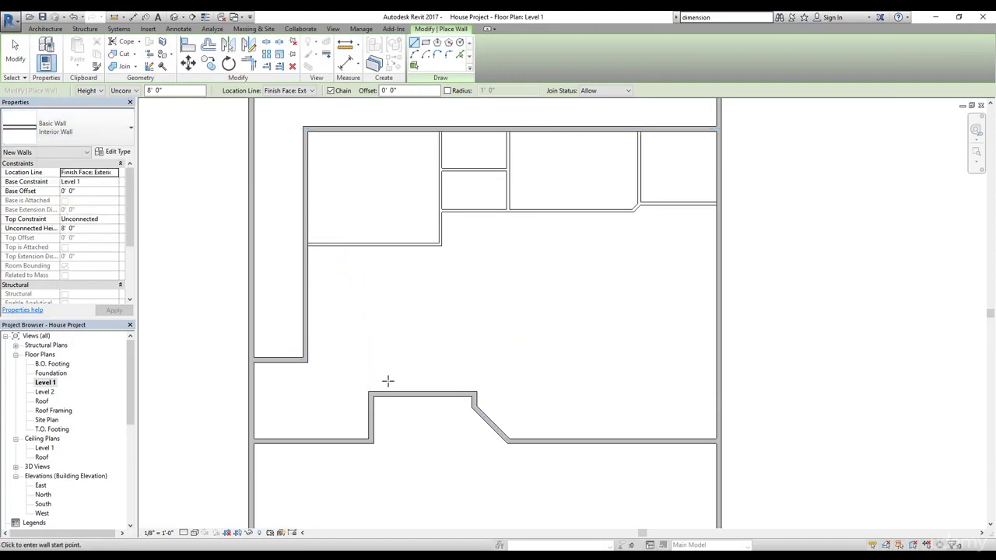
scroll(366, 374, "up", 2)
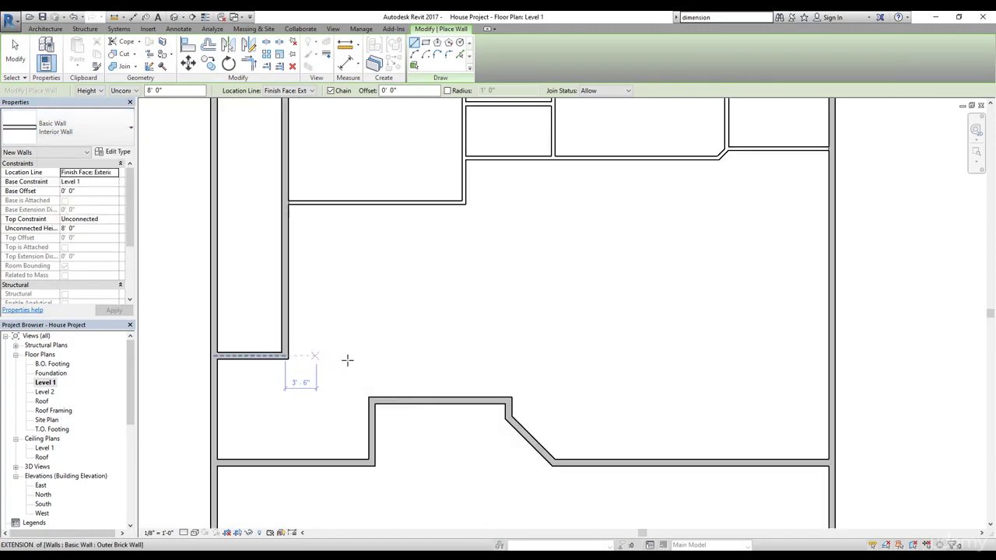
key("Escape")
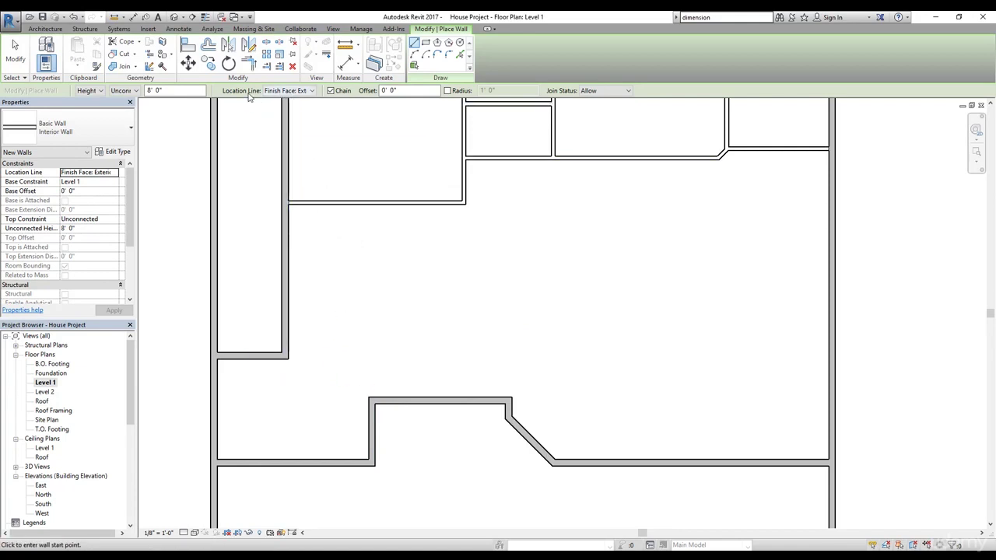
left_click(272, 92)
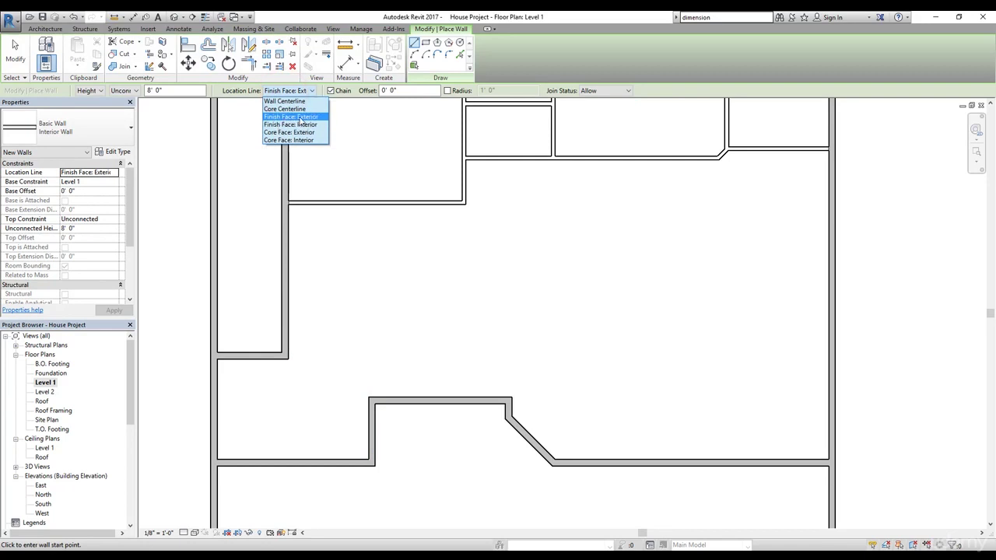
Draw an 11'-6" horizontal interior wall from the left wall, located by Finish Face: Interior.
left_click(298, 117)
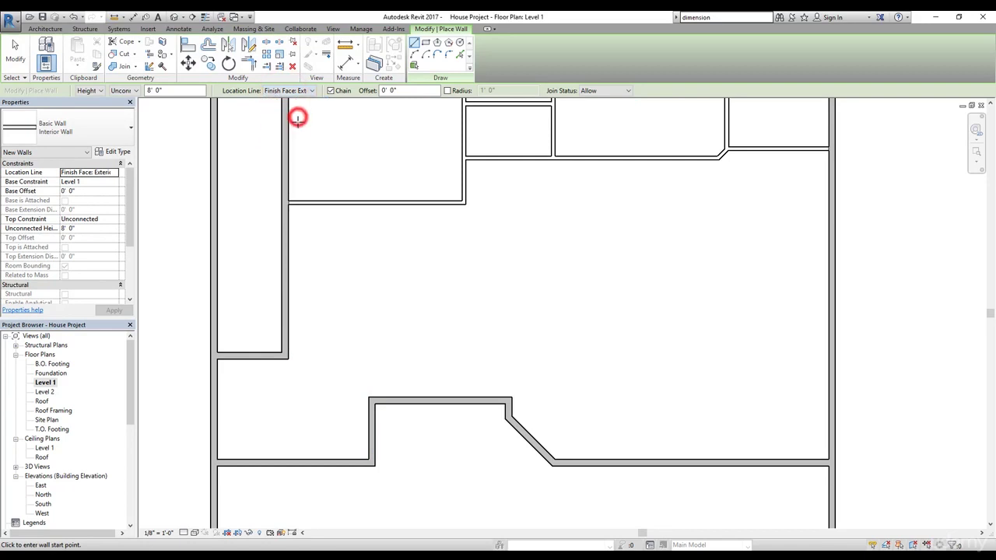
left_click(288, 359)
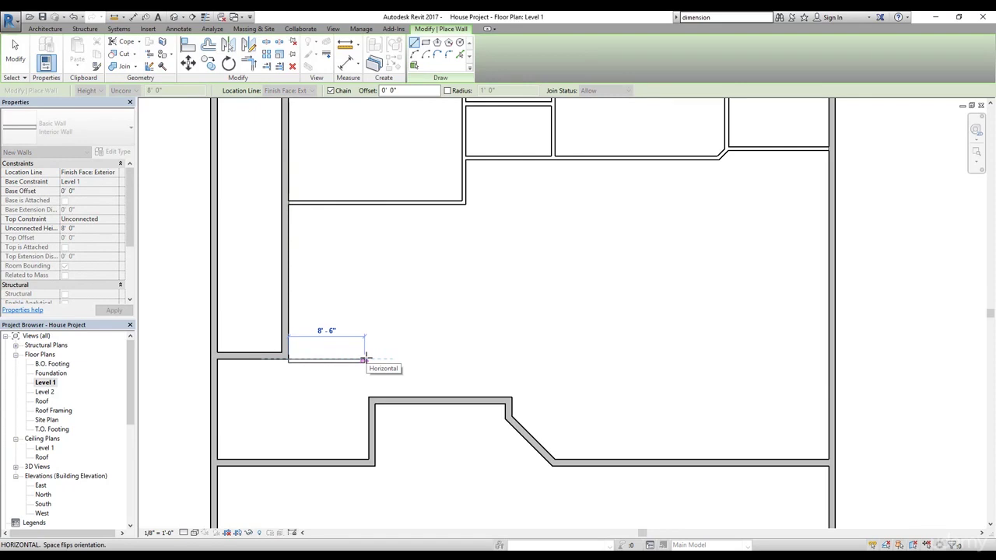
key("Escape")
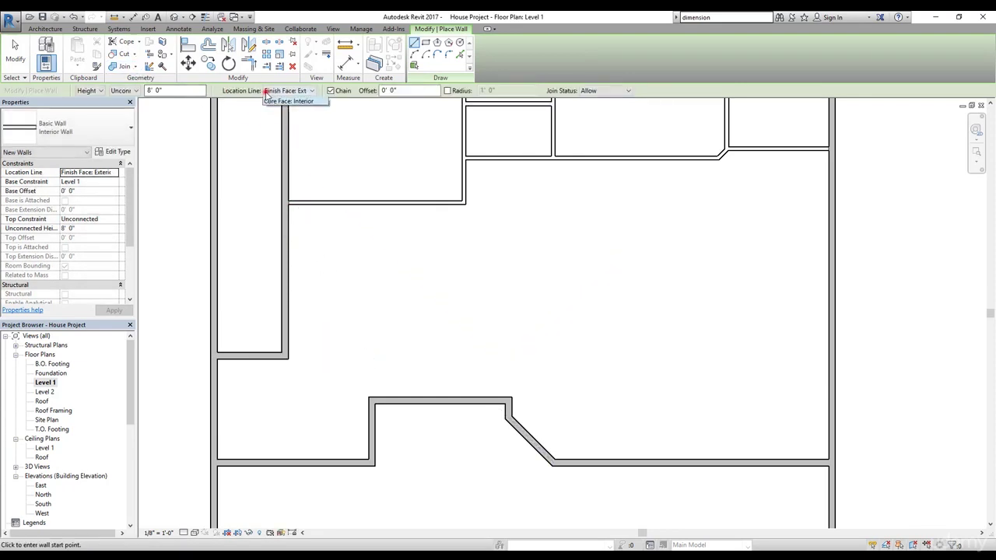
left_click(269, 90)
left_click(289, 126)
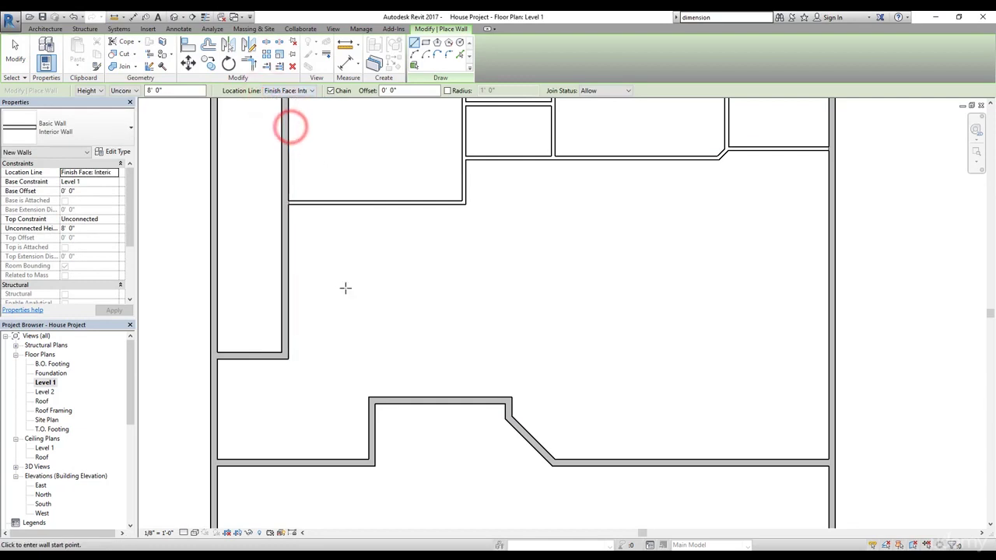
left_click(290, 357)
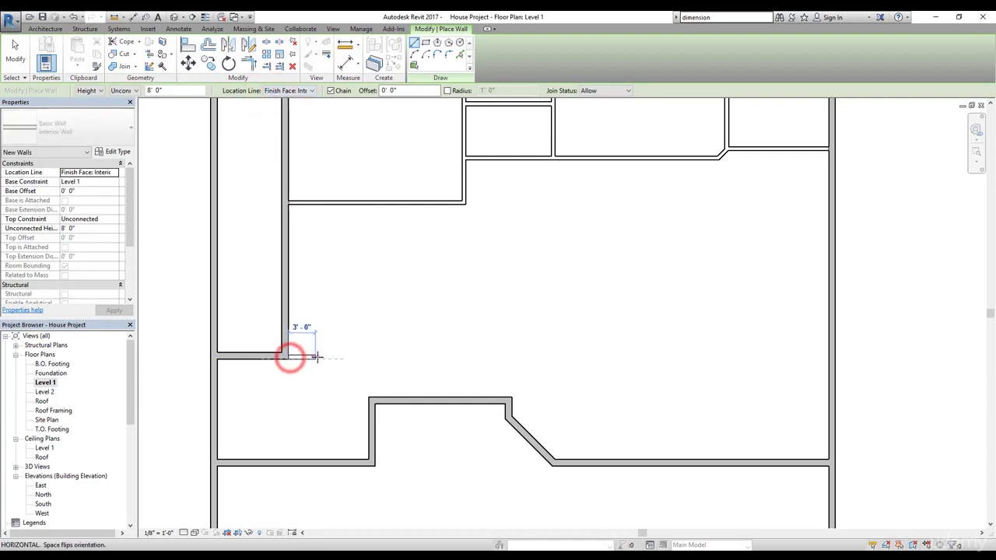
left_click(395, 357)
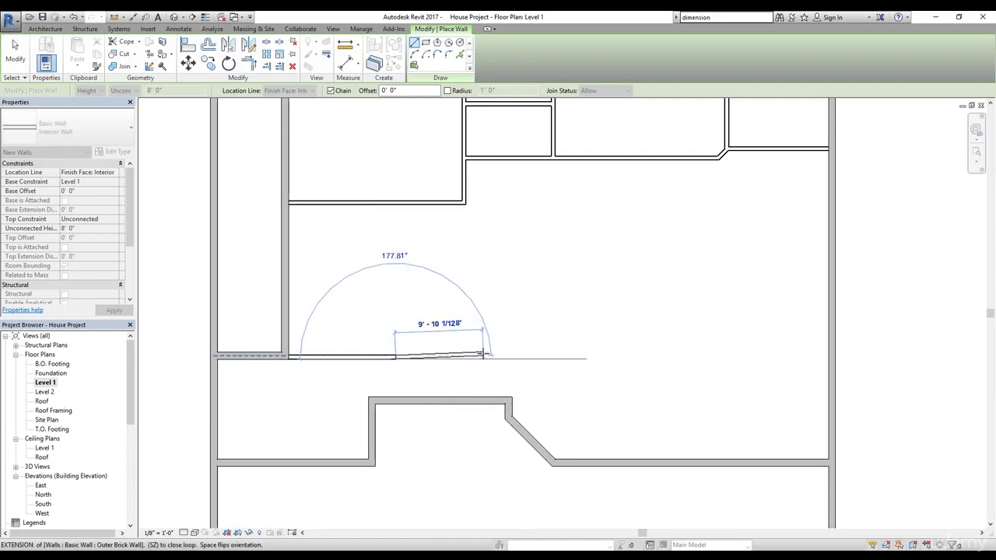
key("Escape")
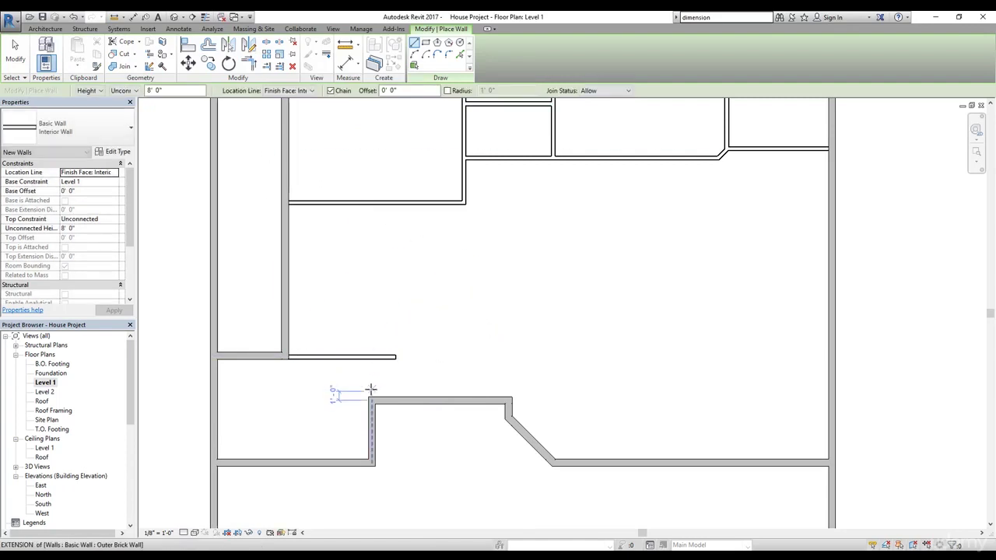
Draw a short vertical wall from the lower wall up to it, located by Finish Face: Exterior.
left_click(289, 90)
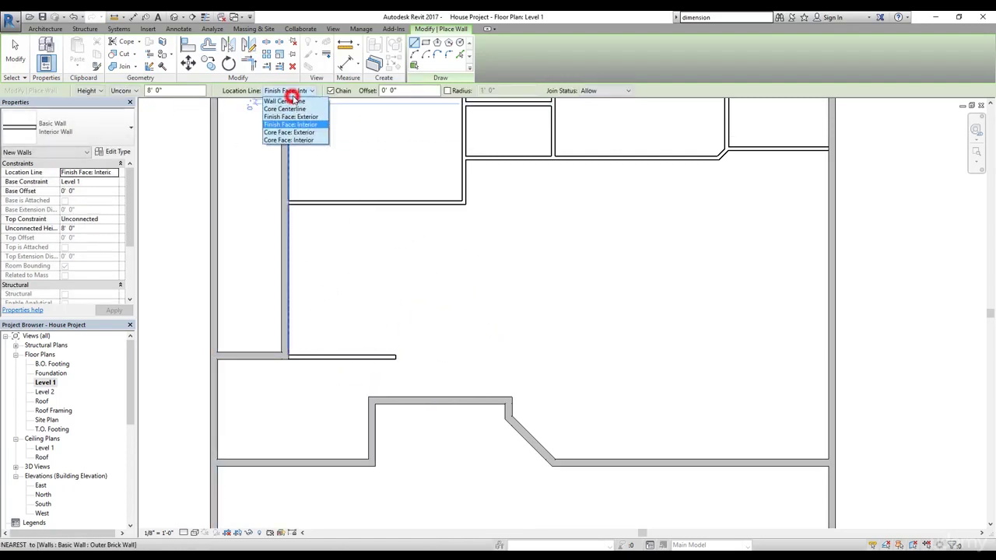
left_click(294, 118)
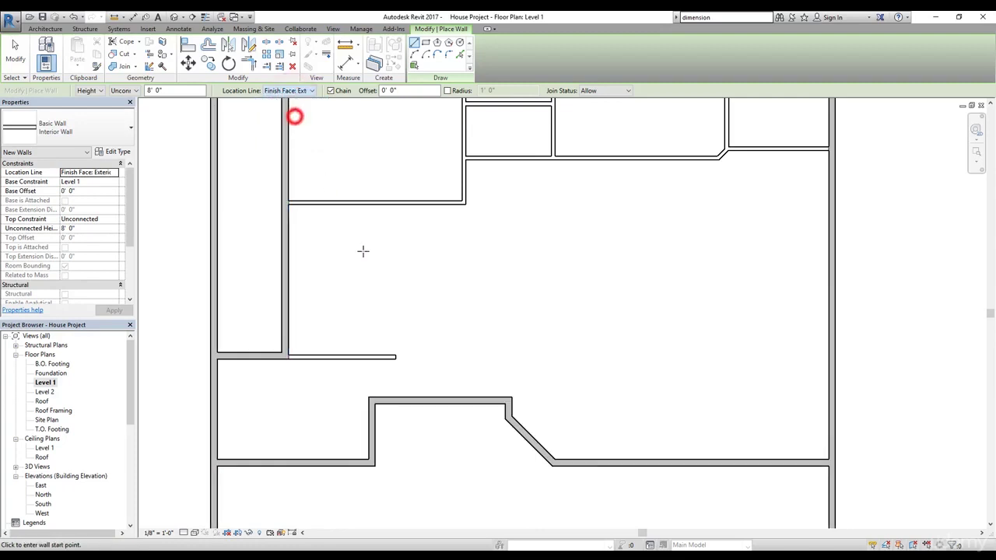
left_click(369, 397)
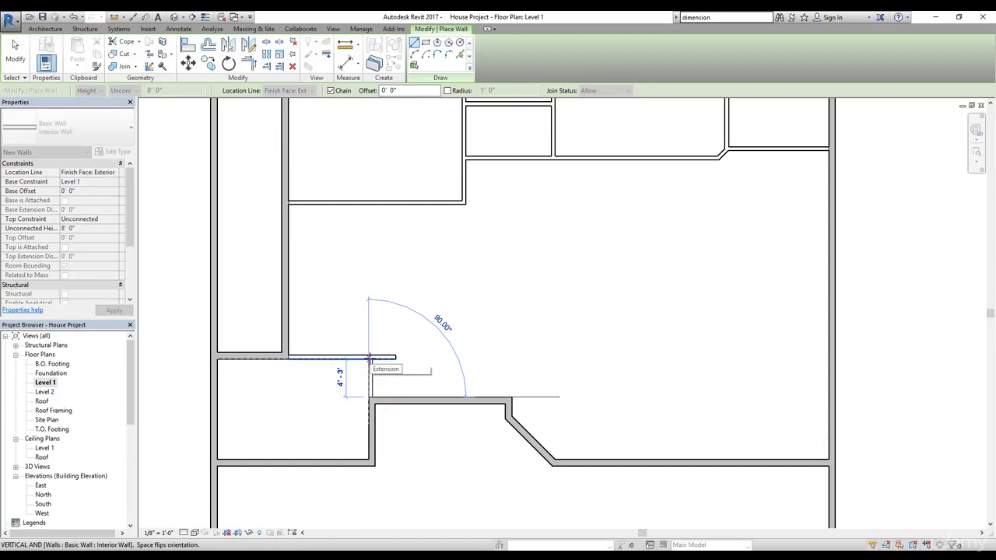
left_click(371, 357)
key("Escape")
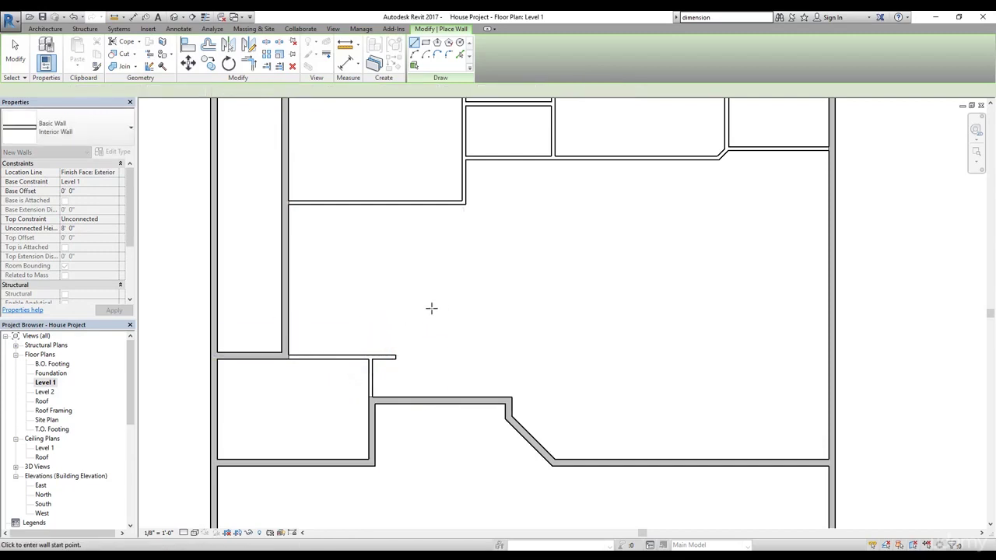
Drag the horizontal wall's right end out to the right exterior wall.
key("Escape")
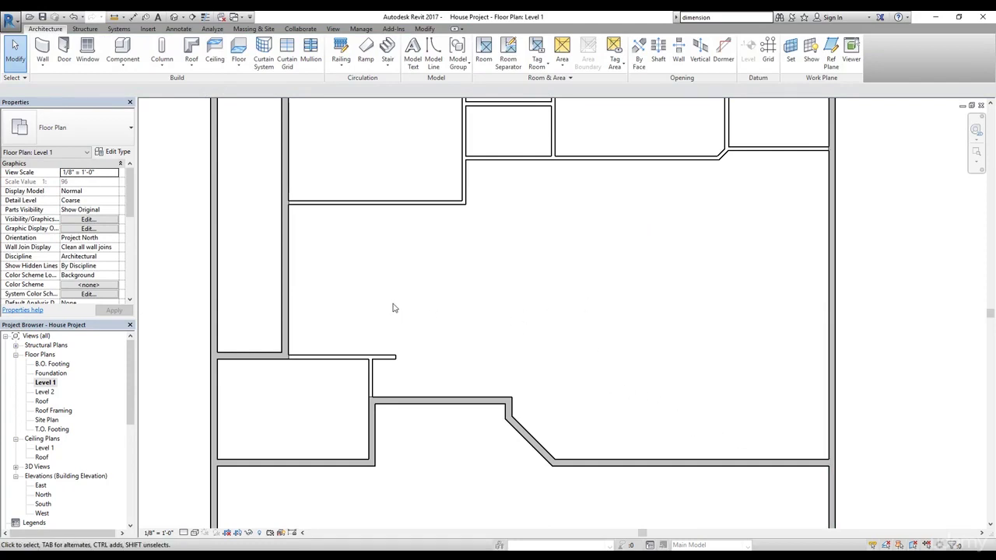
left_click(393, 359)
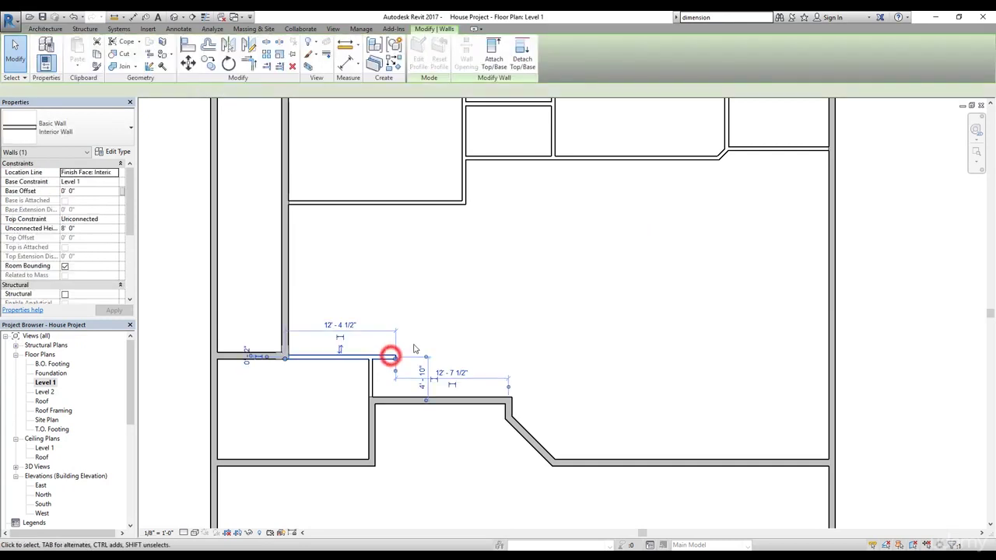
left_click_drag(395, 358, 830, 358)
left_click(809, 385)
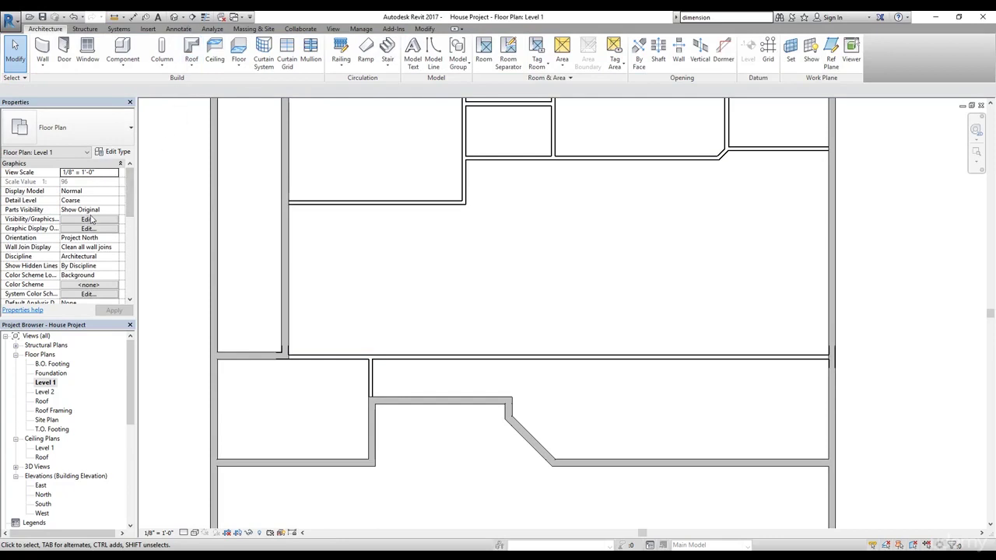
left_click(42, 65)
Draw a vertical Finish Face: Interior wall from the angled wall's corner up to the horizontal wall.
left_click(47, 46)
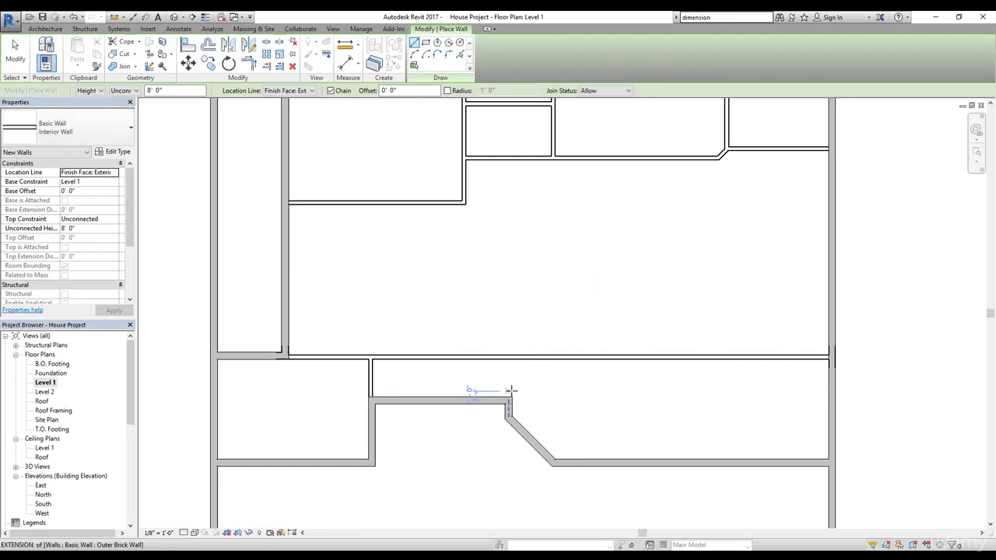
left_click(291, 91)
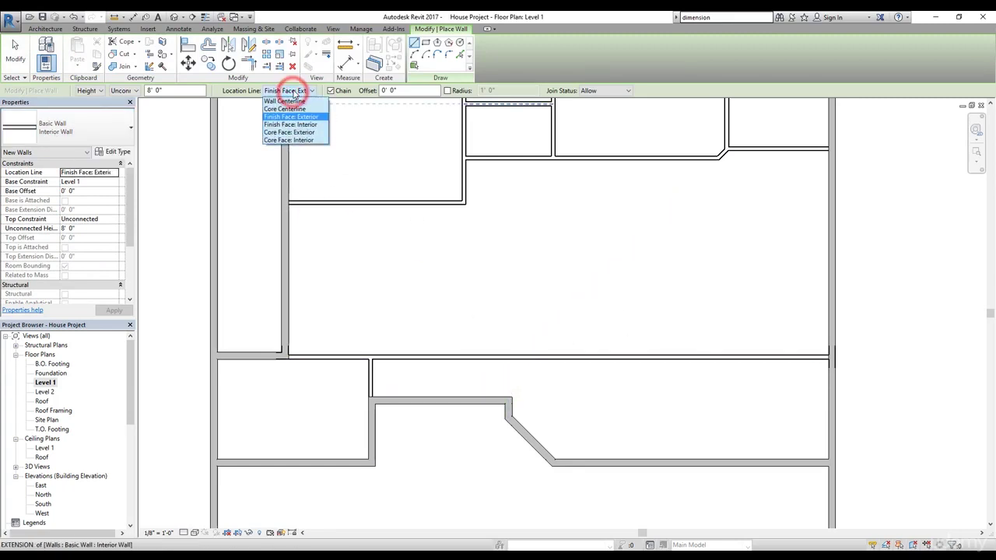
left_click(288, 124)
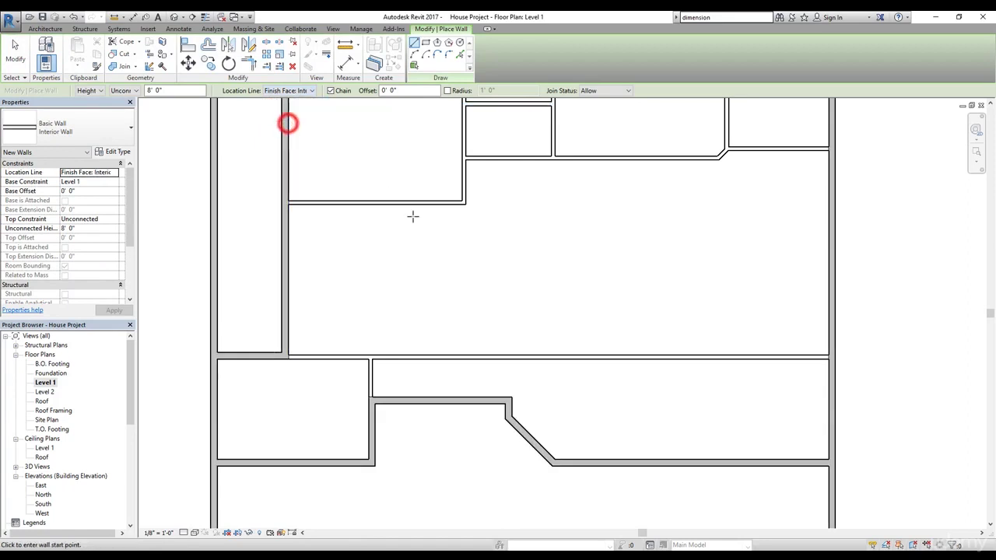
left_click(510, 395)
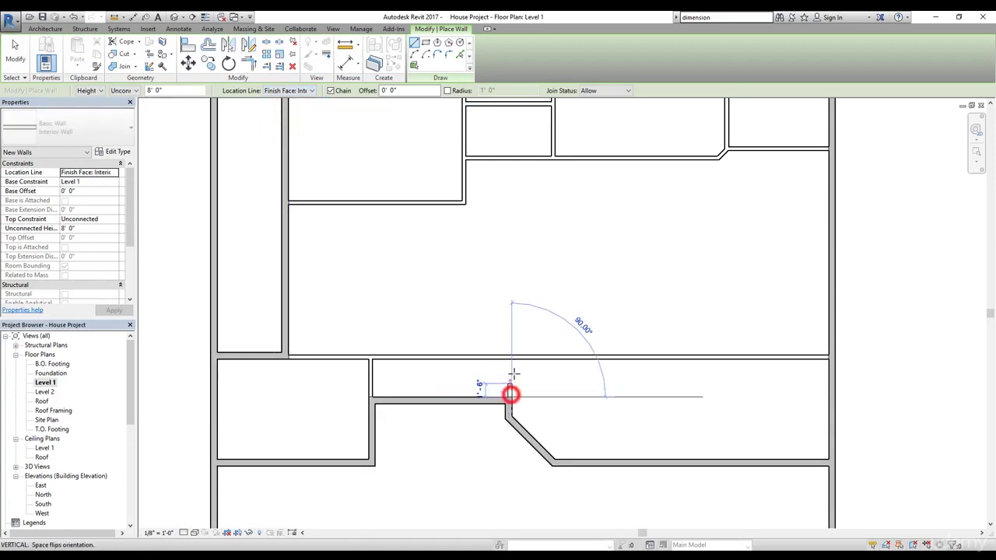
left_click(510, 357)
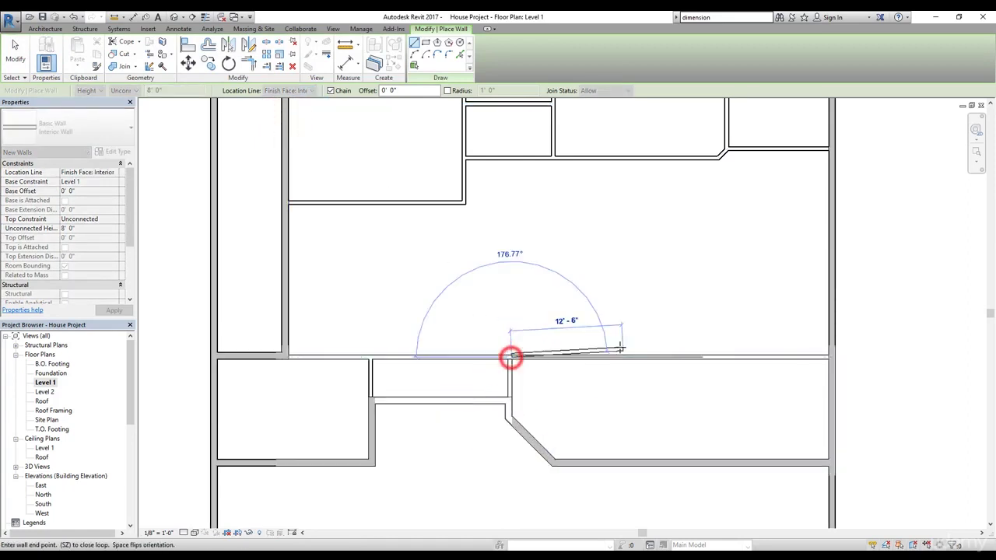
key("Escape")
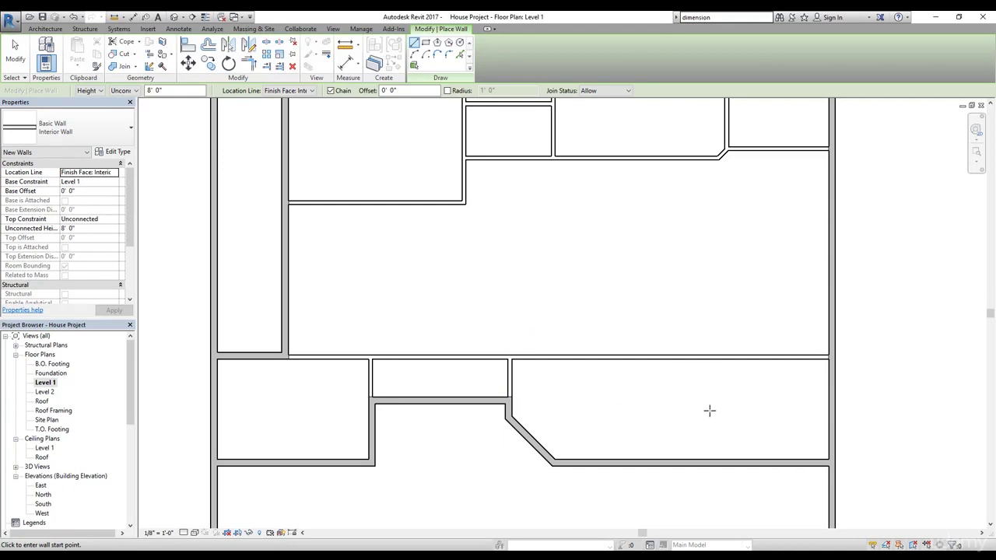
key("Escape")
key("Escape")
scroll(746, 463, "up", 1)
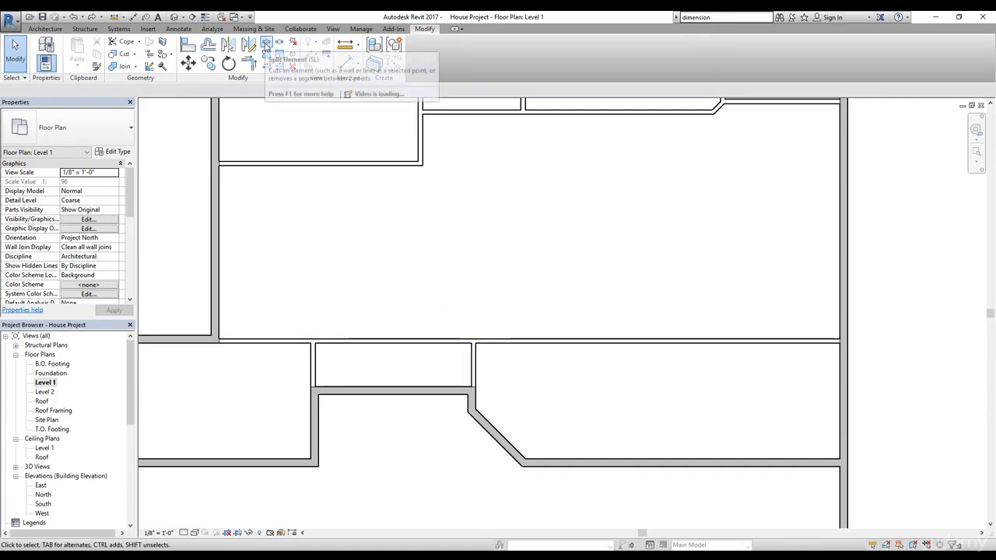
Split the horizontal wall at both short vertical walls and delete the middle piece.
left_click(265, 45)
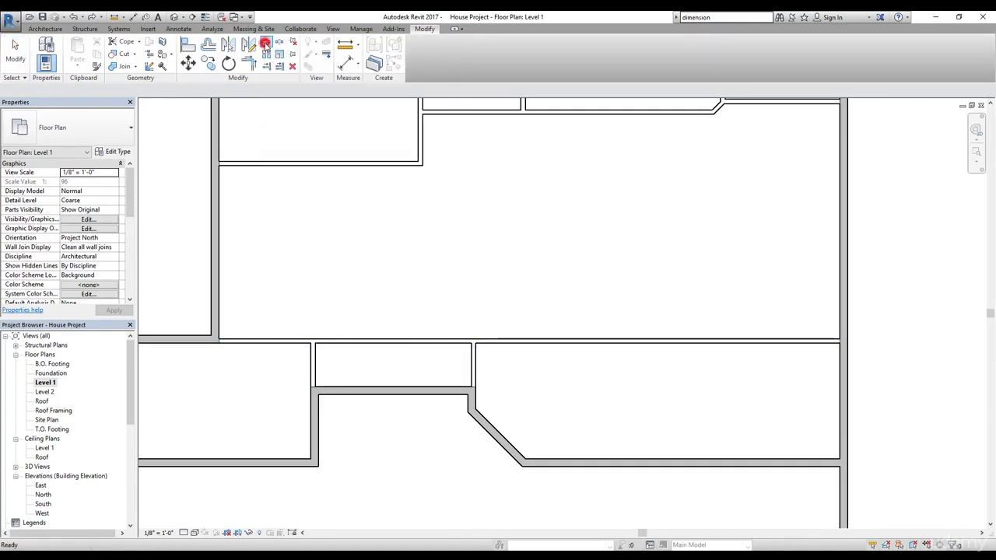
scroll(315, 347, "up", 5)
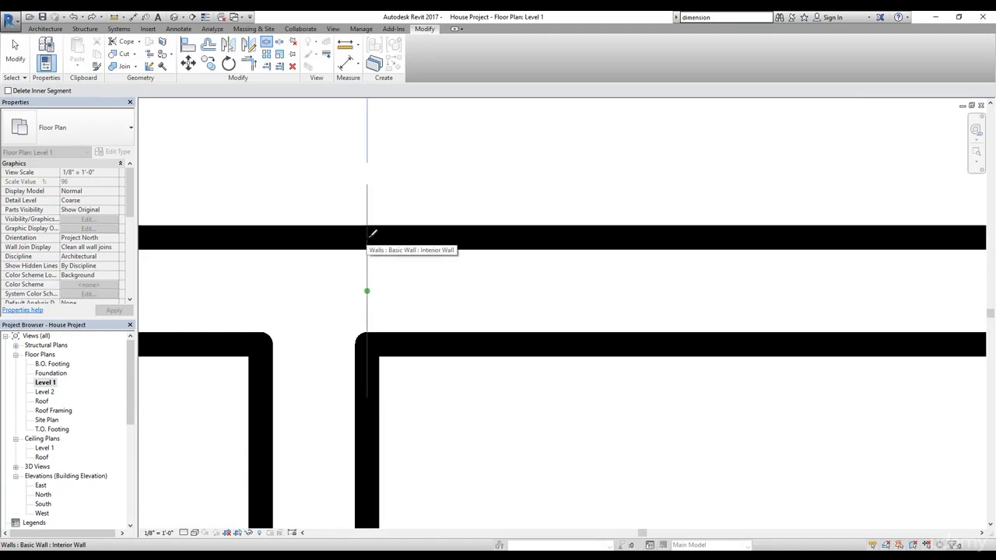
scroll(387, 273, "down", 3)
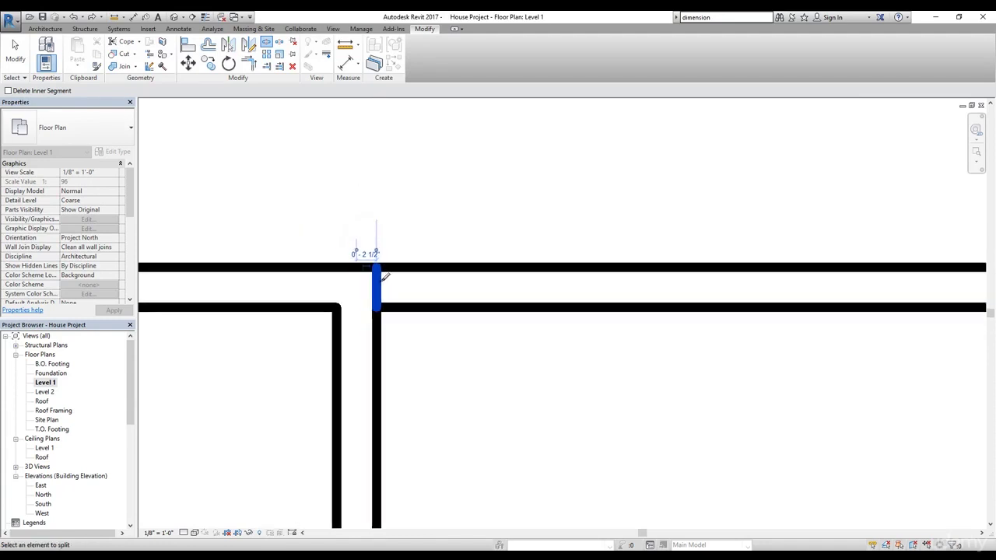
scroll(705, 289, "up", 5)
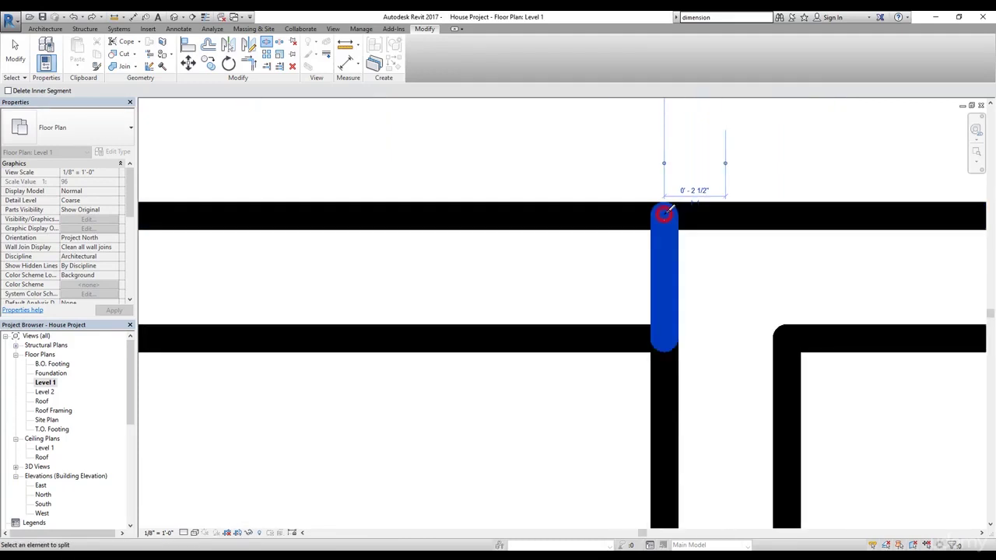
scroll(634, 272, "down", 4)
scroll(564, 297, "down", 2)
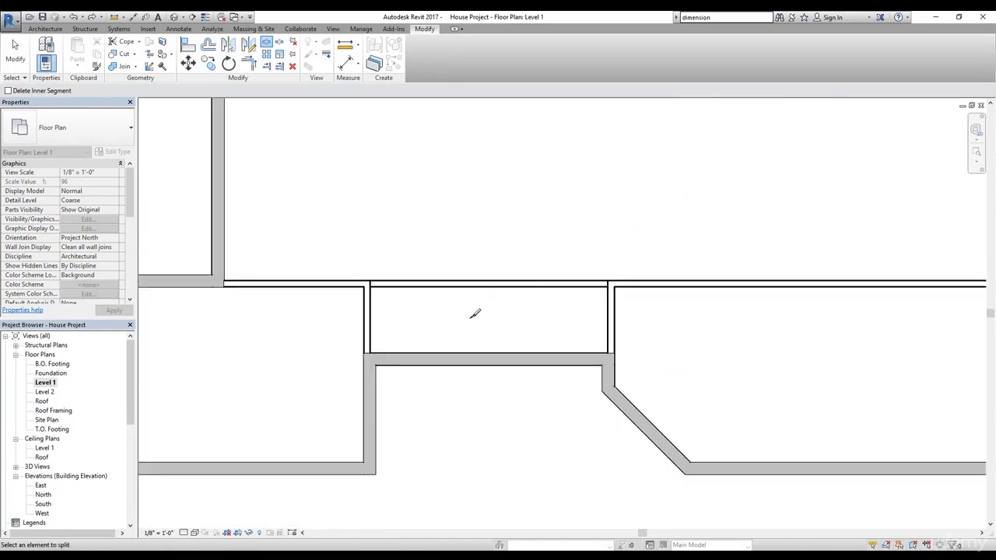
key("Escape")
left_click(506, 286)
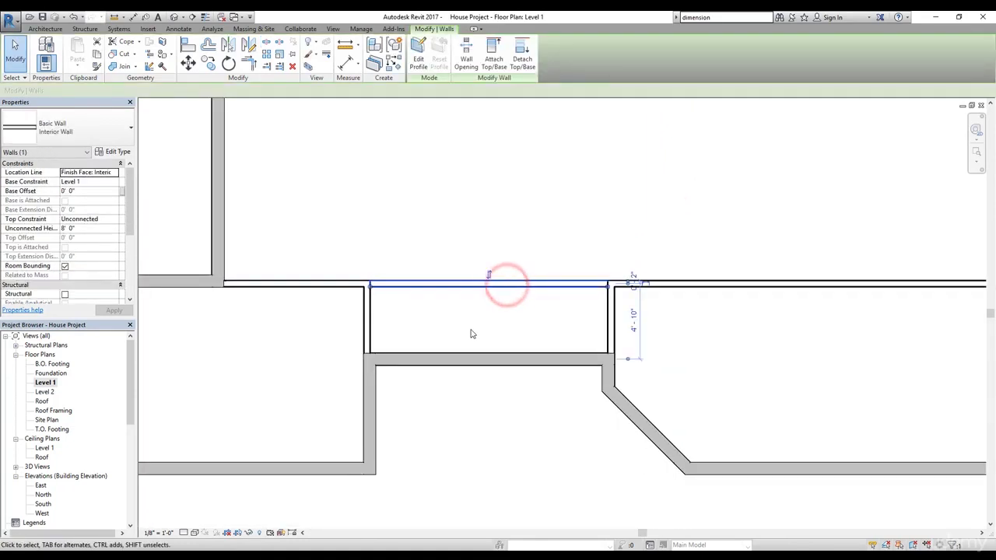
key("Delete")
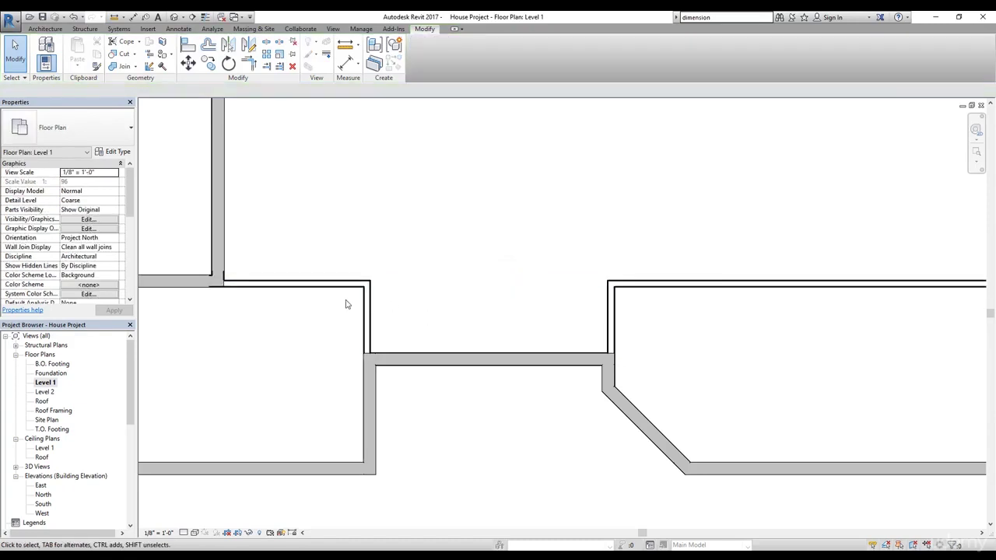
Draw a vertical interior wall across the right-hand room from top wall to bottom wall.
scroll(346, 304, "down", 2)
middle_click_drag(516, 305, 440, 329)
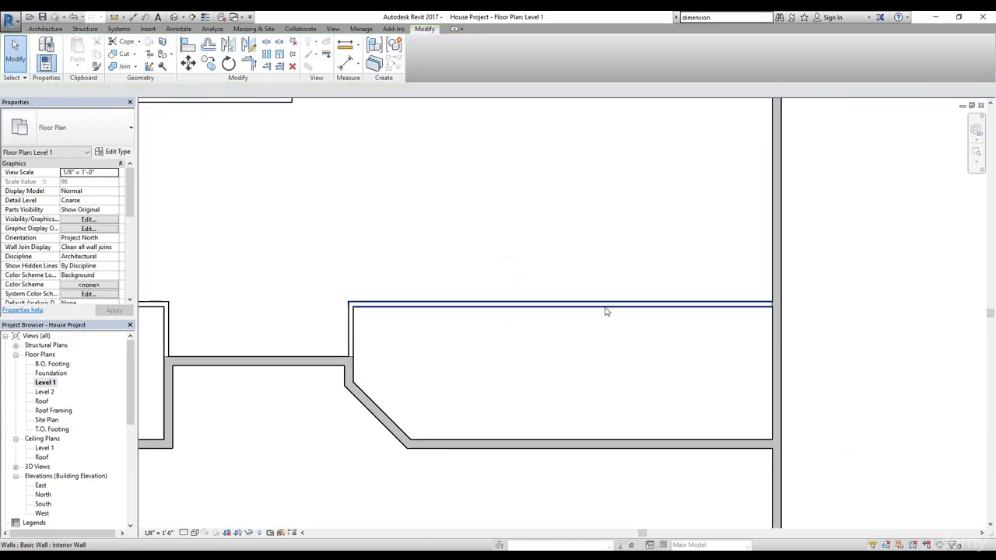
left_click(45, 29)
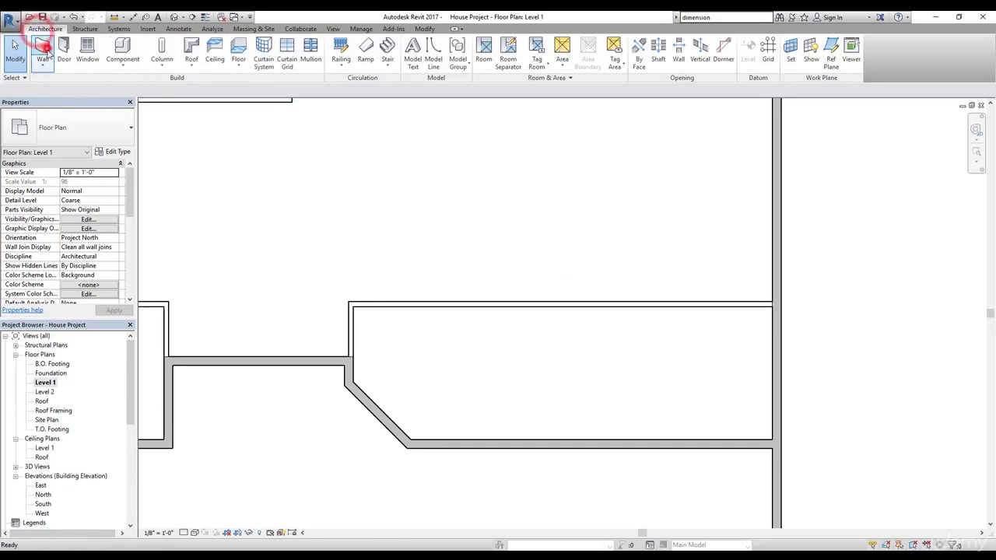
left_click(44, 49)
left_click(581, 305)
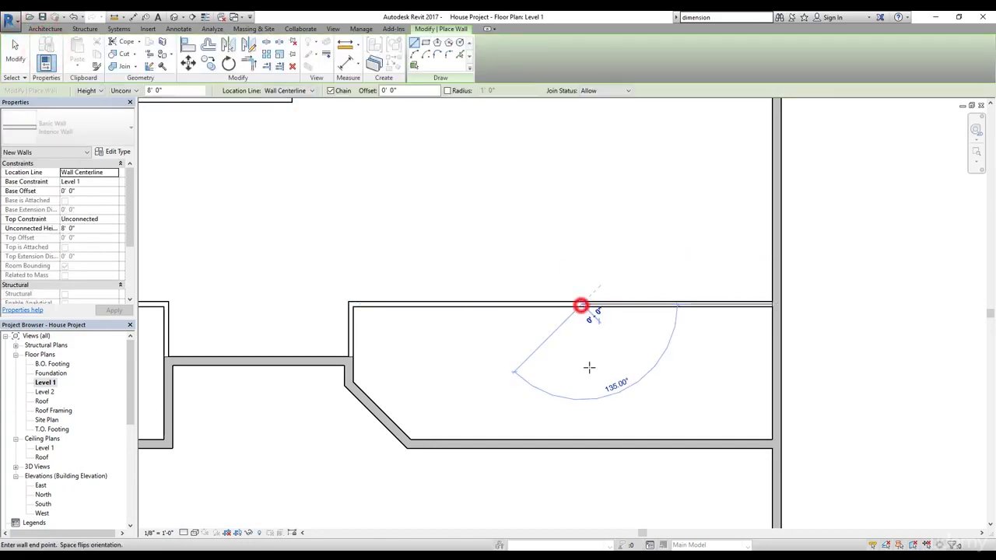
left_click(582, 441)
key("Escape")
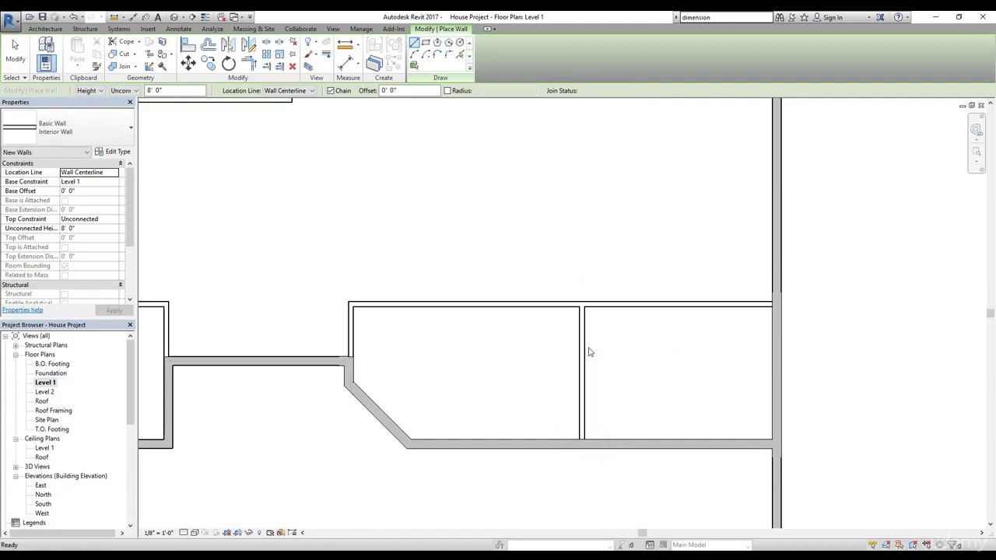
key("Escape")
Reposition the new wall from 19'-7" to 18'-0" from the room's left side.
left_click(582, 356)
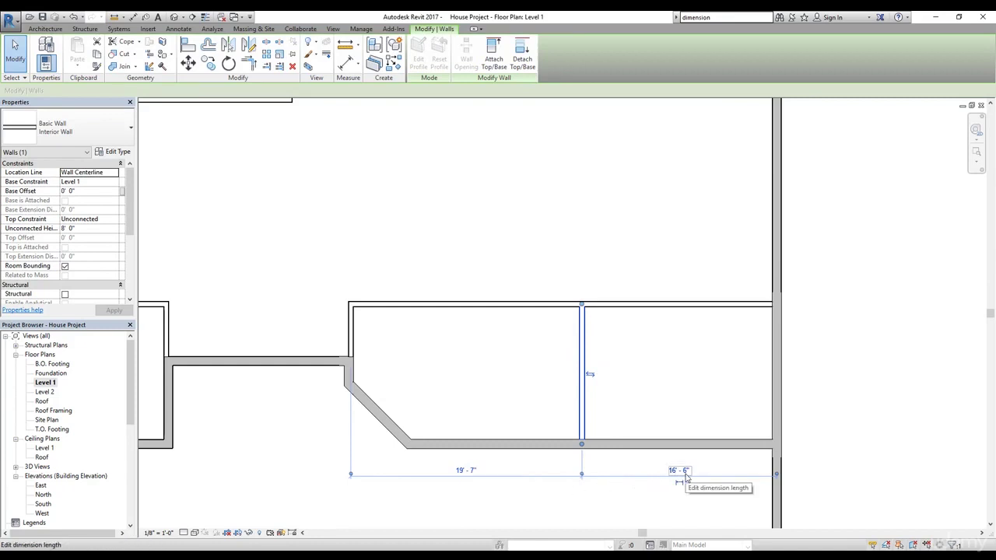
left_click(466, 470)
type("18")
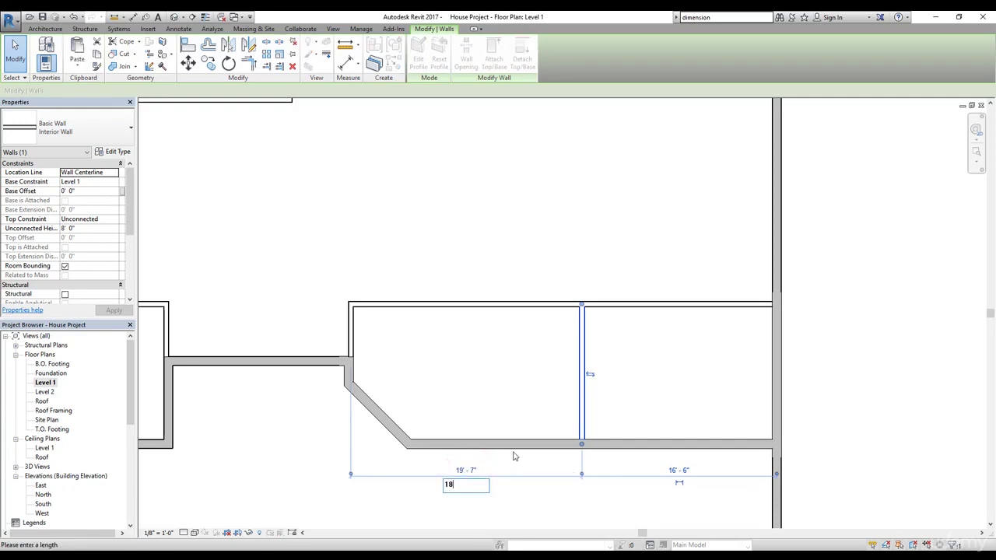
key("Return")
left_click(548, 354)
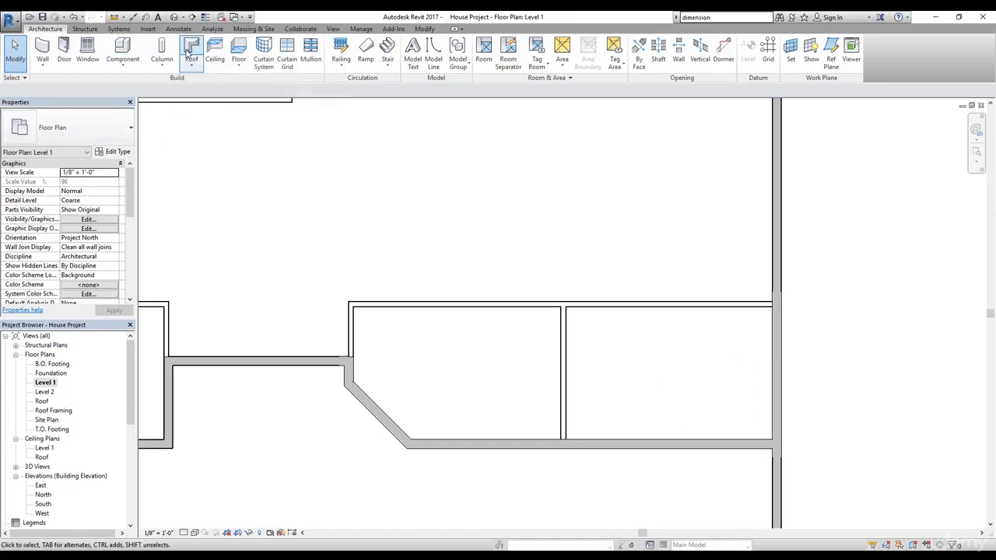
left_click(42, 48)
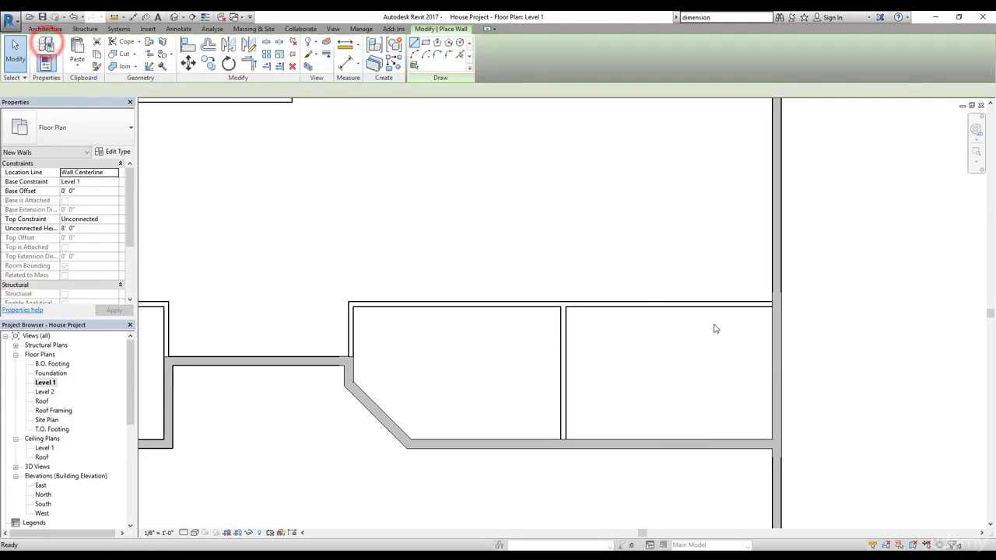
left_click(775, 350)
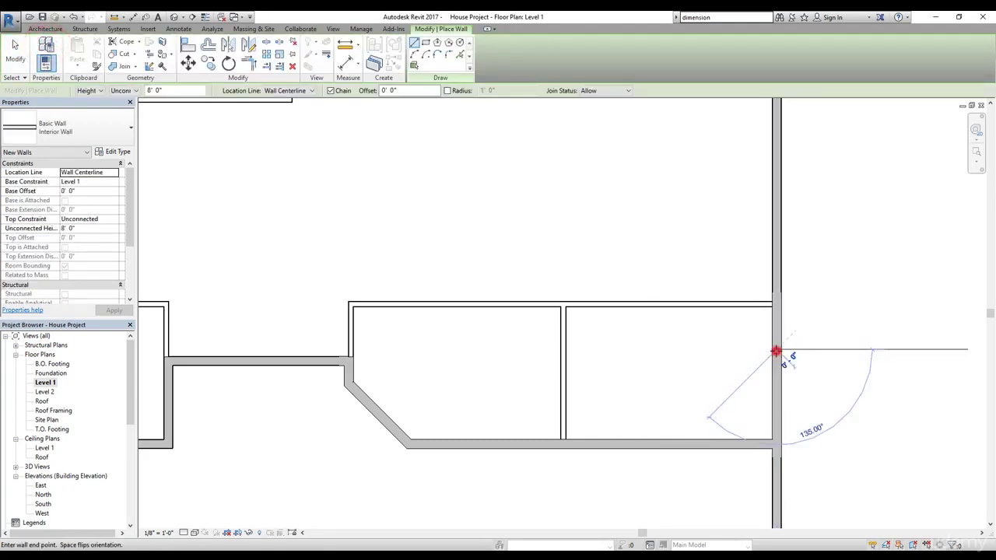
left_click(718, 349)
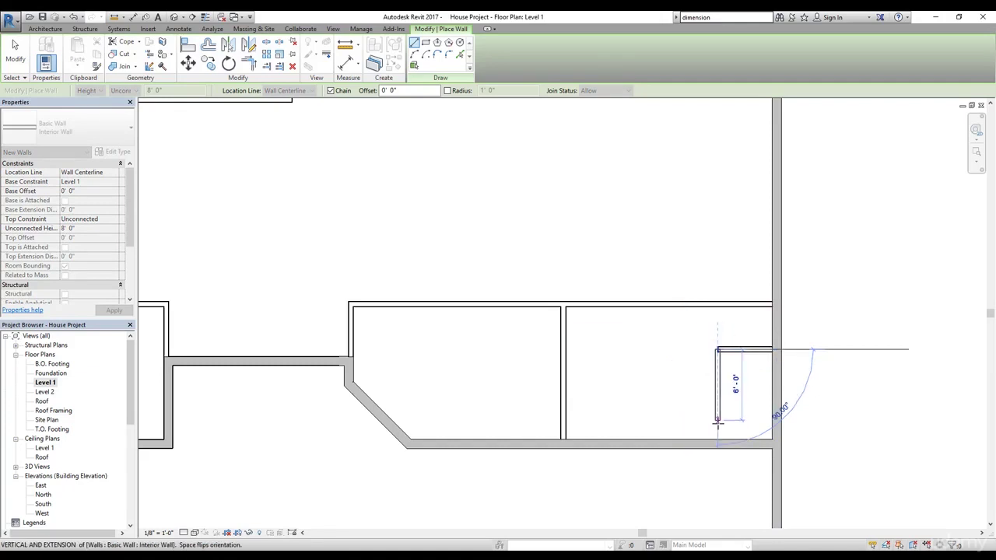
left_click(718, 441)
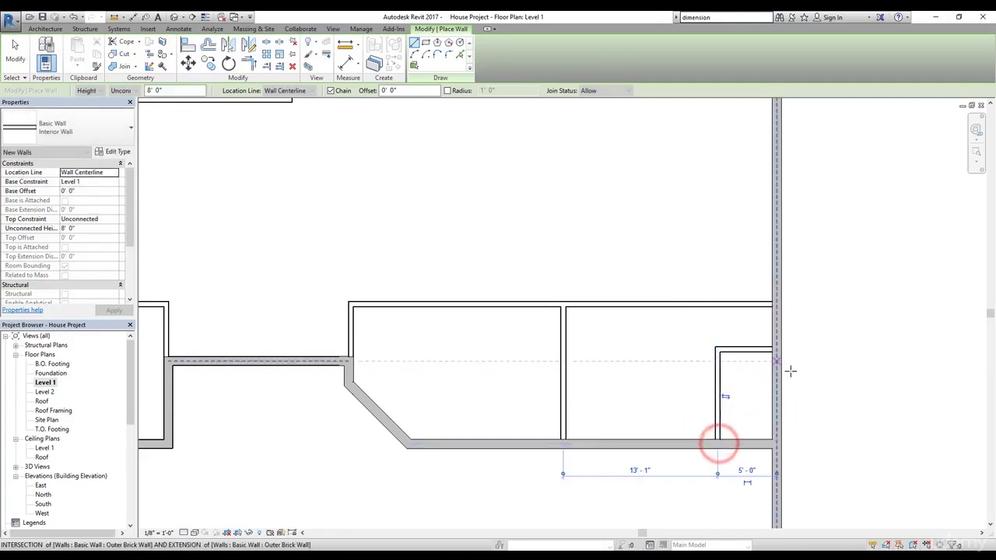
key("Escape")
key("Escape")
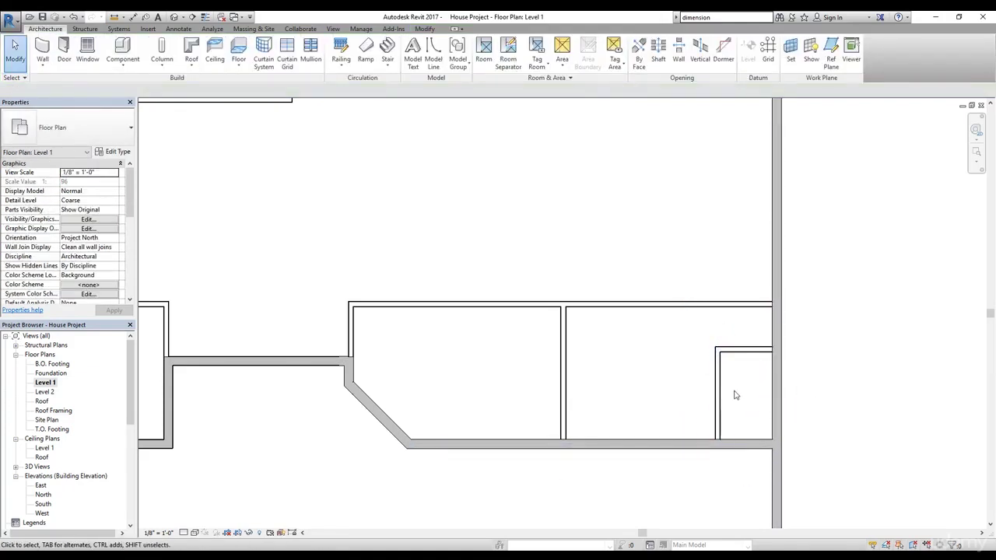
scroll(551, 354, "down", 1)
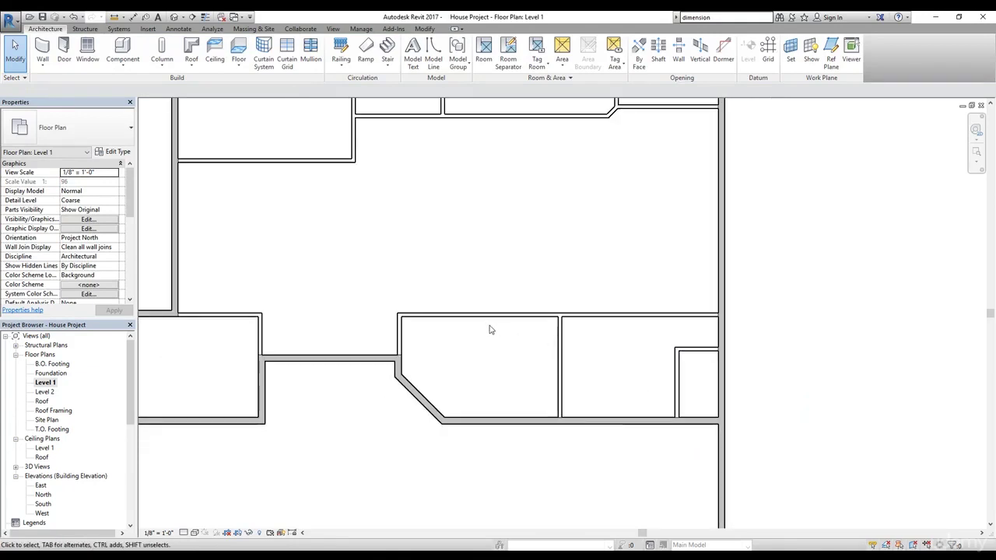
Select the wall below the middle room and measure it from the lower wall line.
middle_click_drag(584, 418, 534, 249)
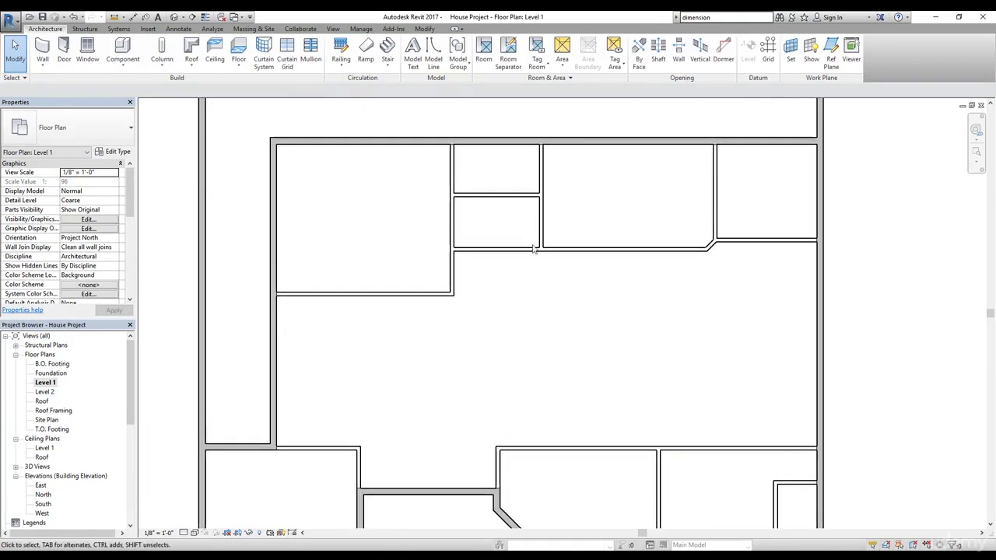
middle_click_drag(694, 226, 619, 268)
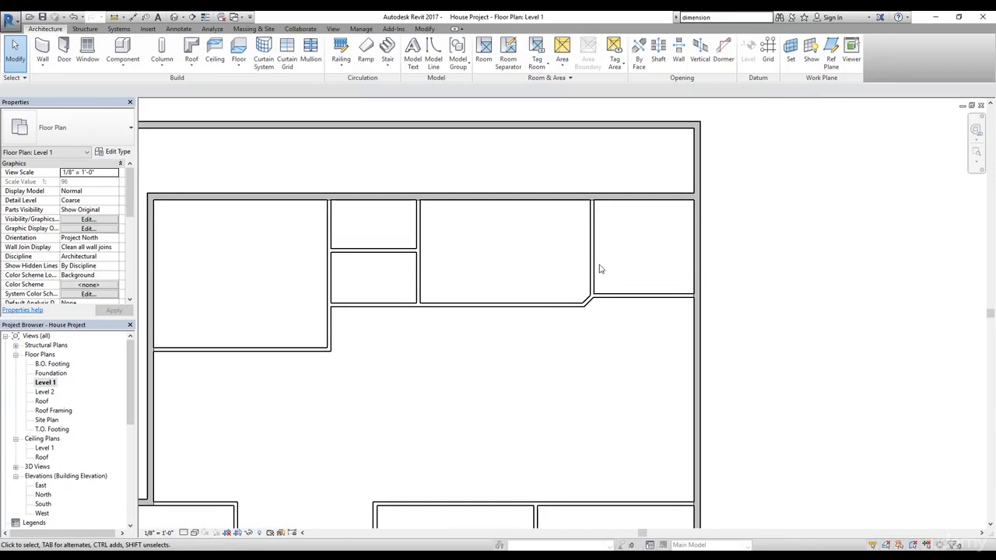
scroll(462, 291, "up", 2)
scroll(460, 302, "down", 1)
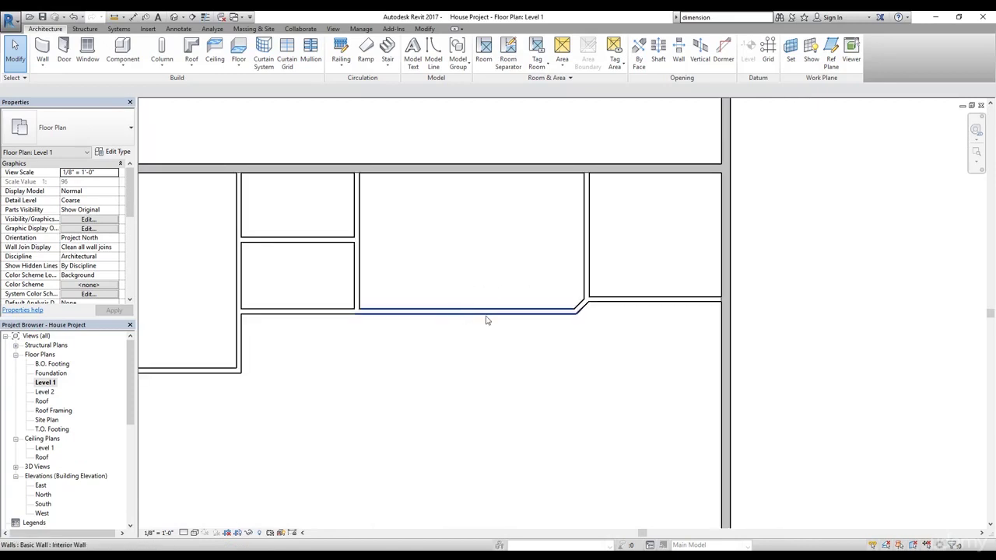
left_click(484, 313)
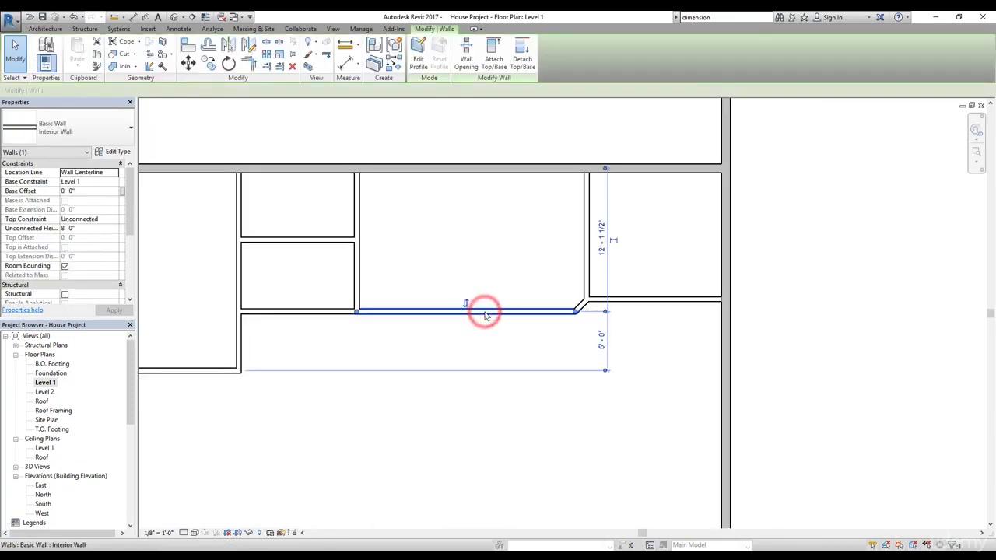
scroll(612, 305, "up", 2)
left_click(608, 311)
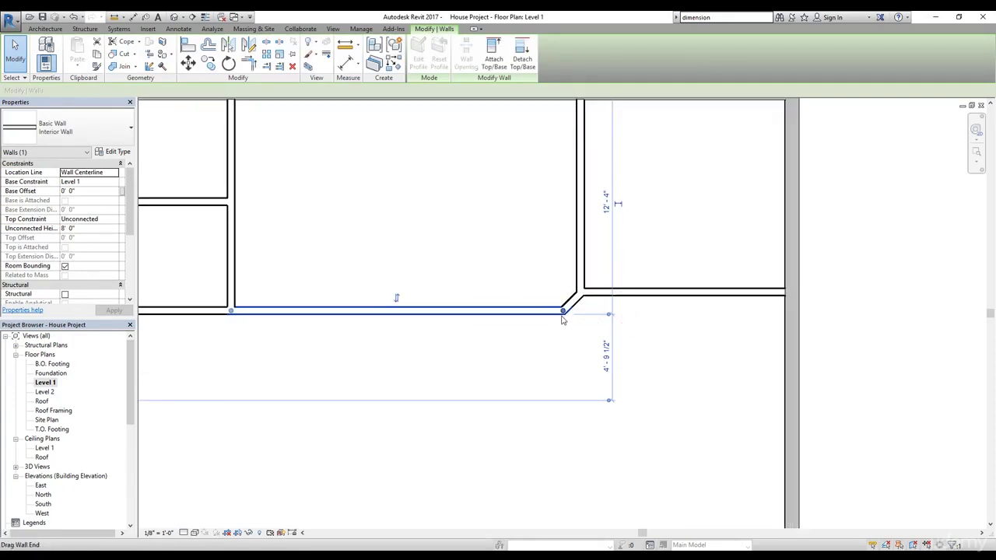
scroll(607, 241, "down", 2)
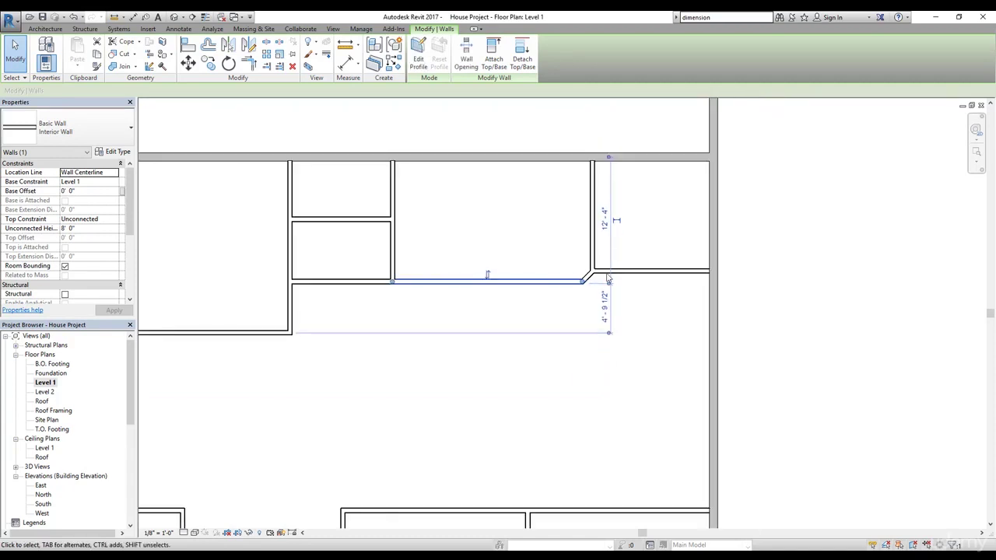
left_click(608, 335)
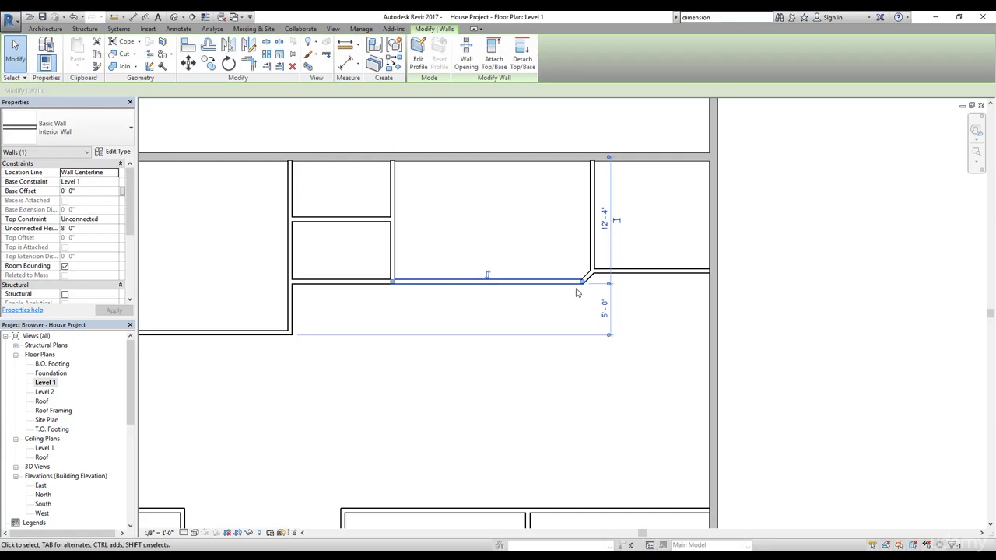
Set the wall's distance from that reference line to 1'-0".
left_click(604, 307)
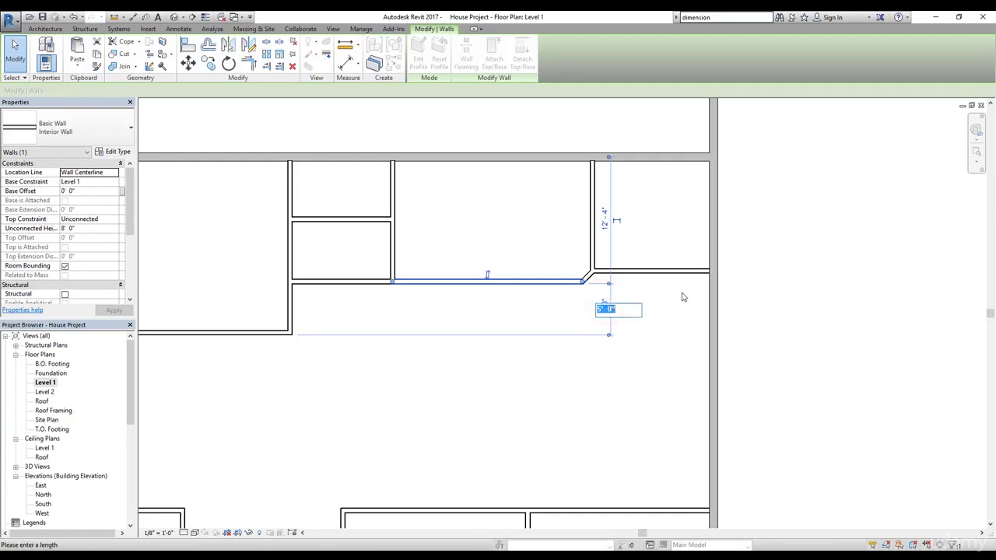
type("1")
key("Return")
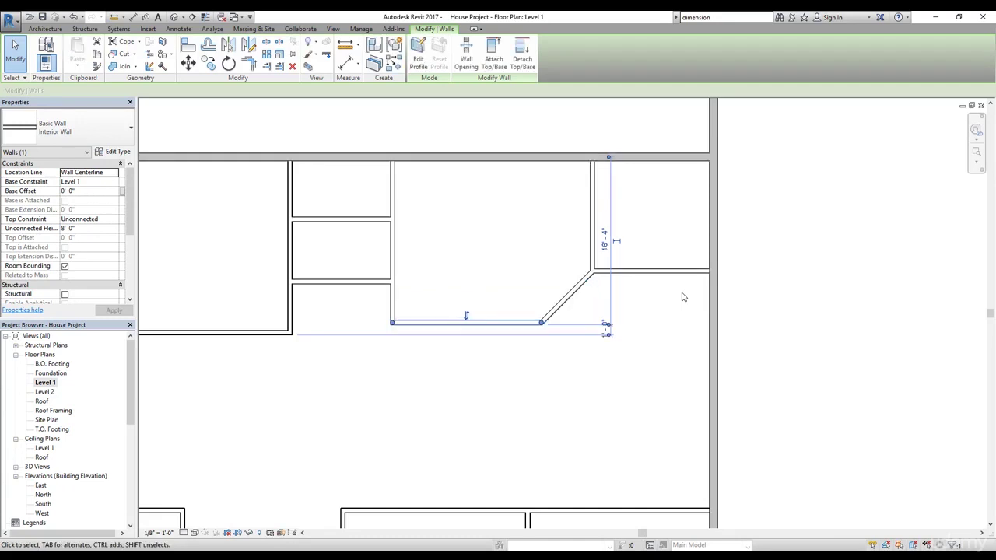
left_click(634, 359)
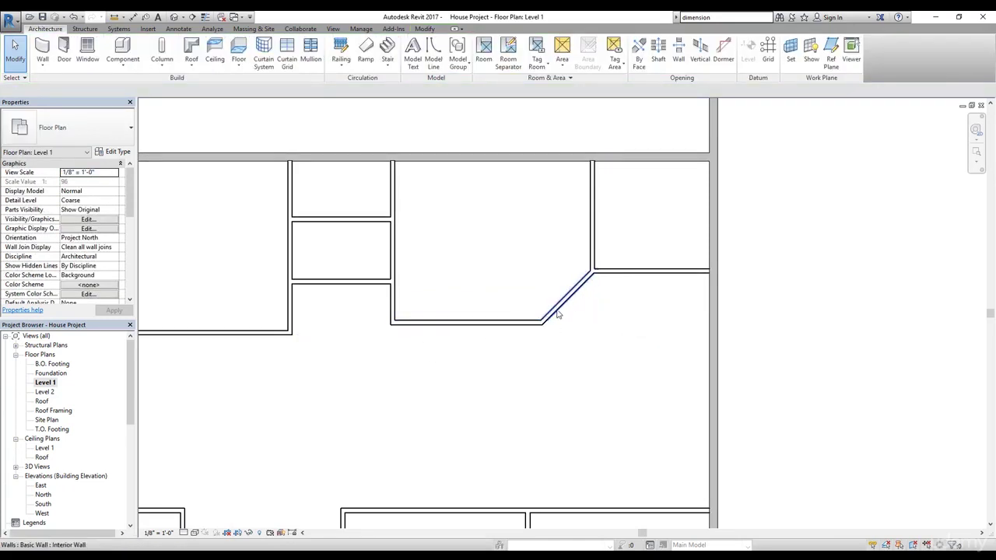
Align the angled-end horizontal wall to the left room's bottom wall.
left_click(452, 321)
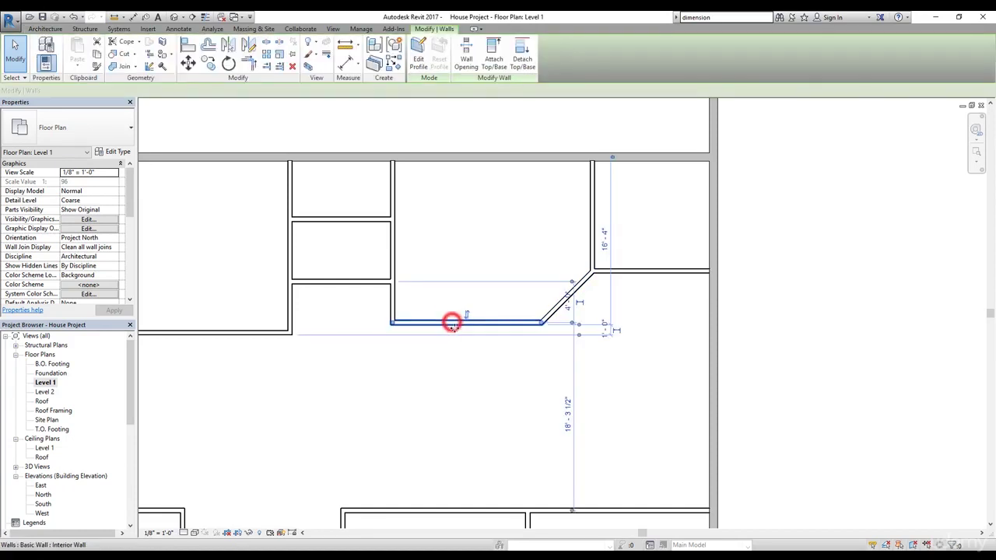
key("Escape")
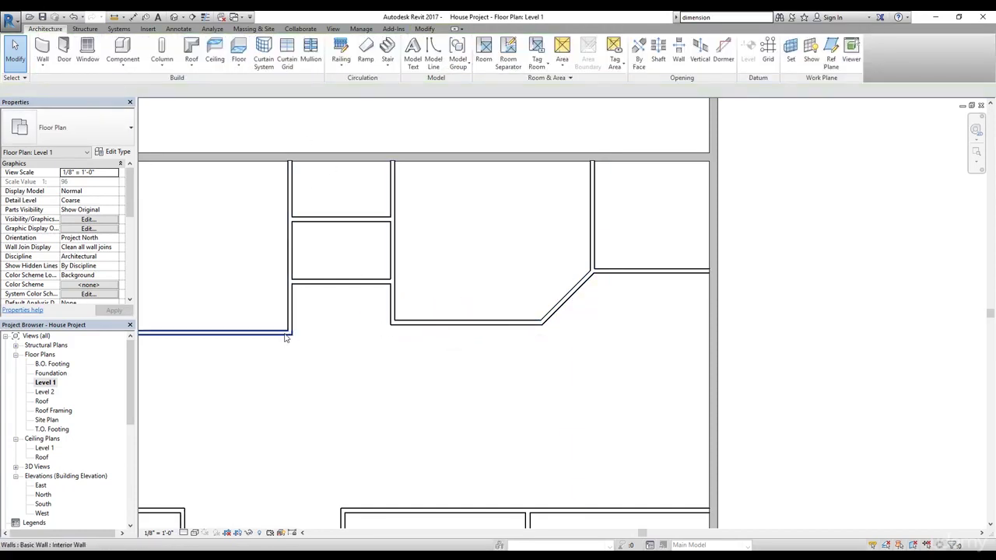
left_click(424, 29)
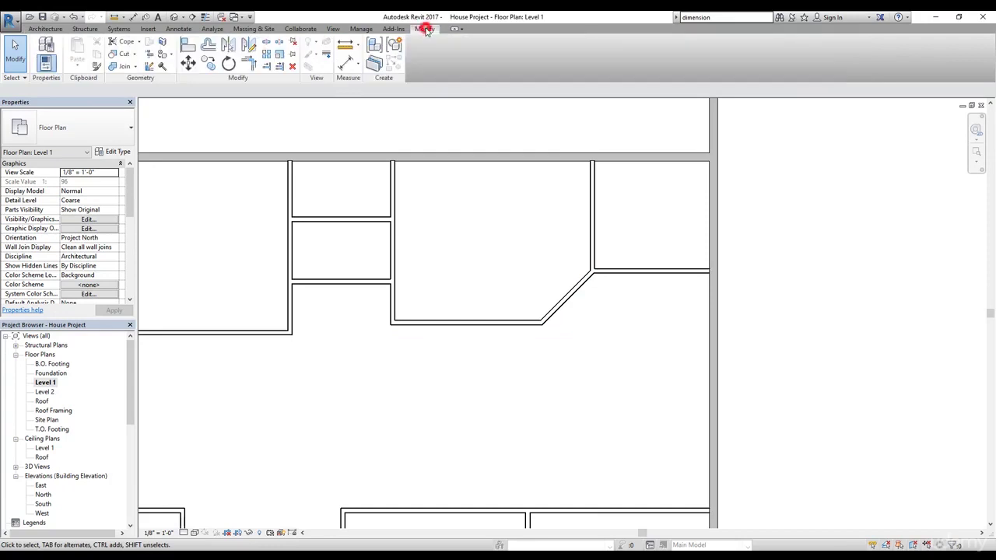
left_click(187, 44)
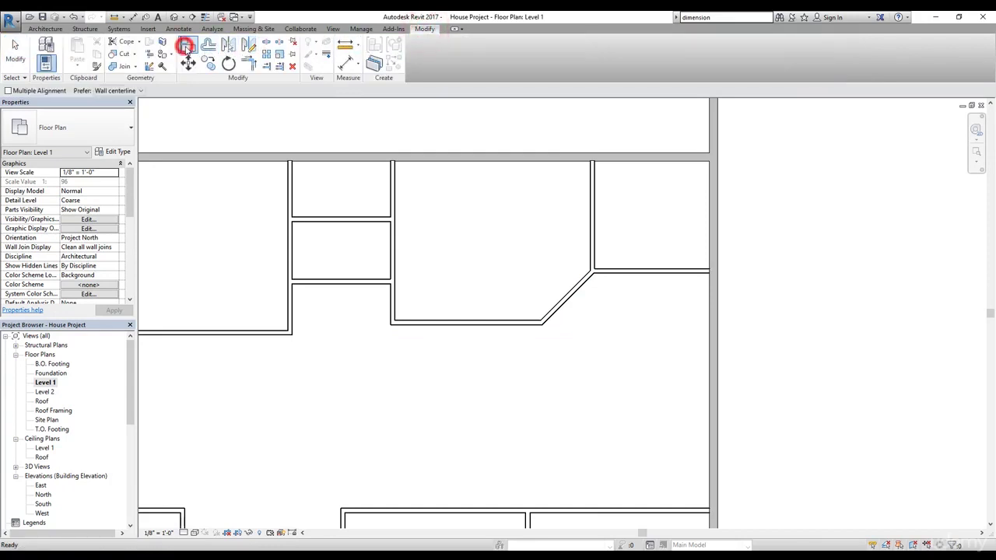
left_click(239, 332)
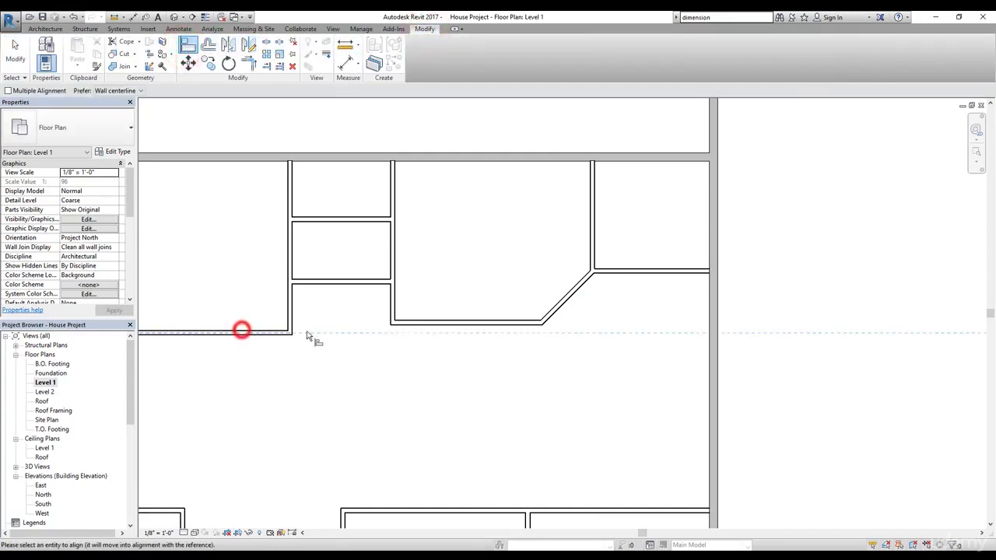
left_click(417, 322)
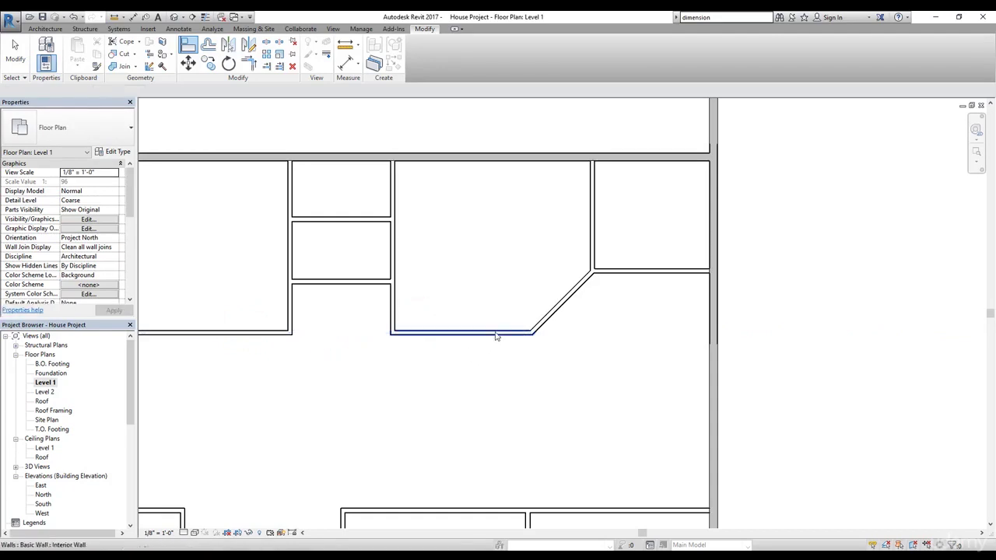
key("Escape")
key("Escape")
scroll(480, 322, "down", 1)
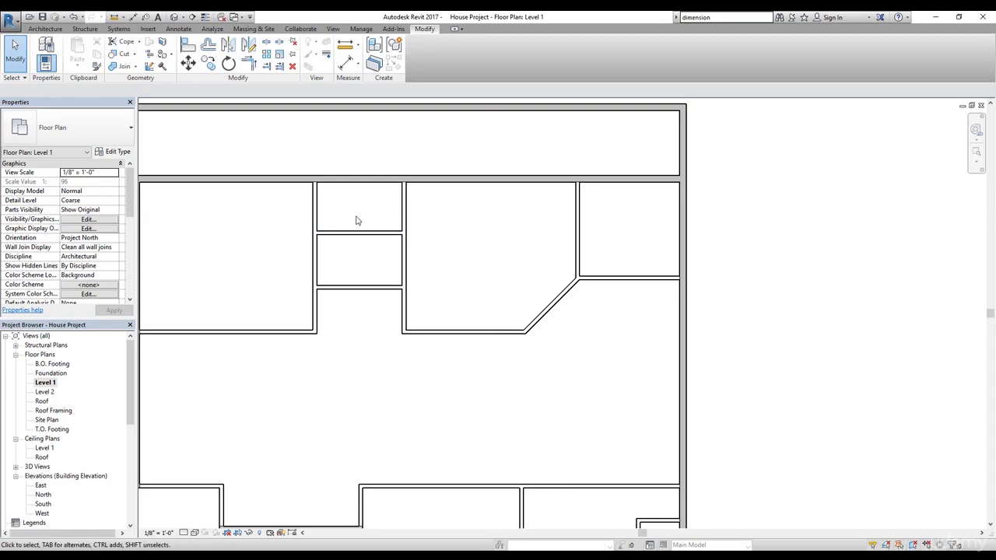
Zoom out to the whole house and window-select the four upper interior walls.
middle_click_drag(395, 270, 459, 279)
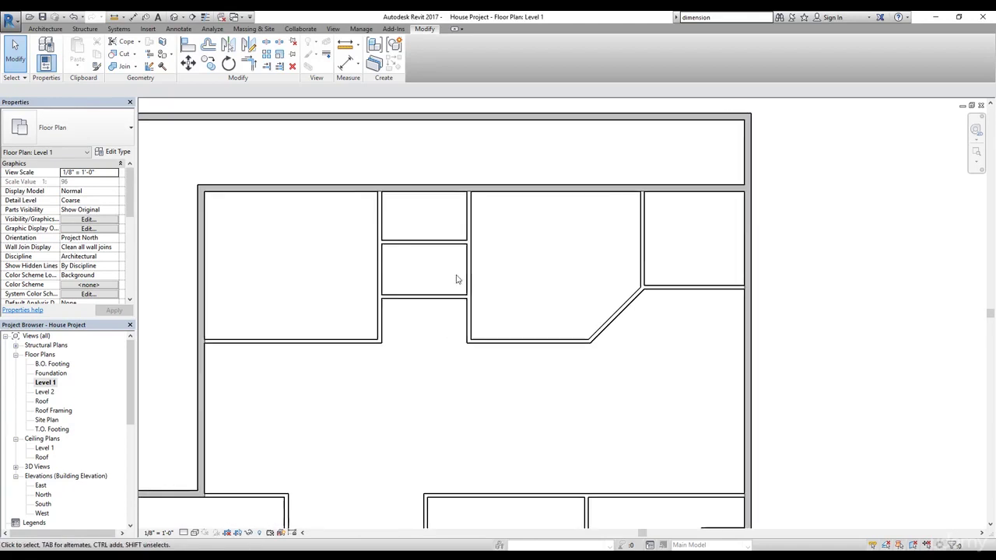
scroll(444, 231, "down", 2)
scroll(436, 307, "up", 2)
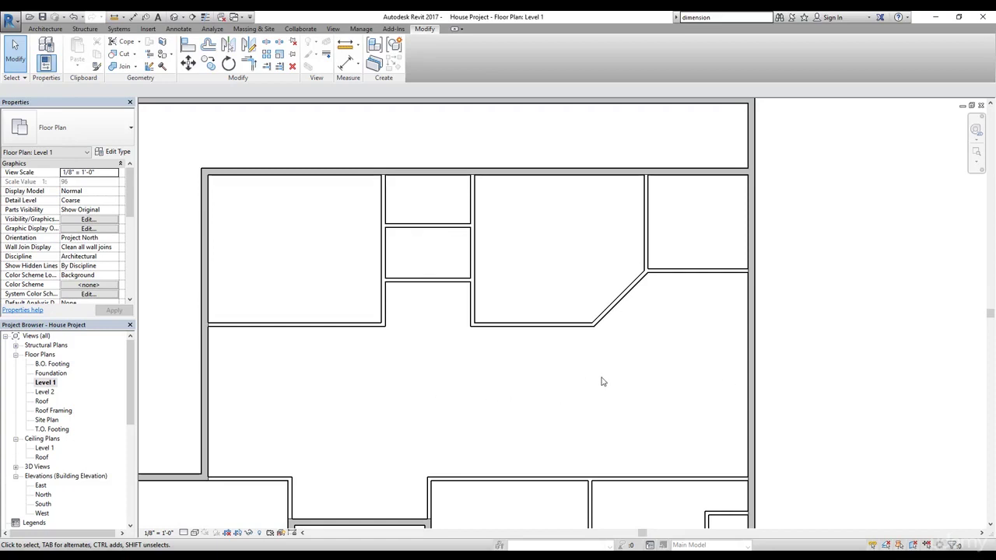
scroll(455, 314, "down", 3)
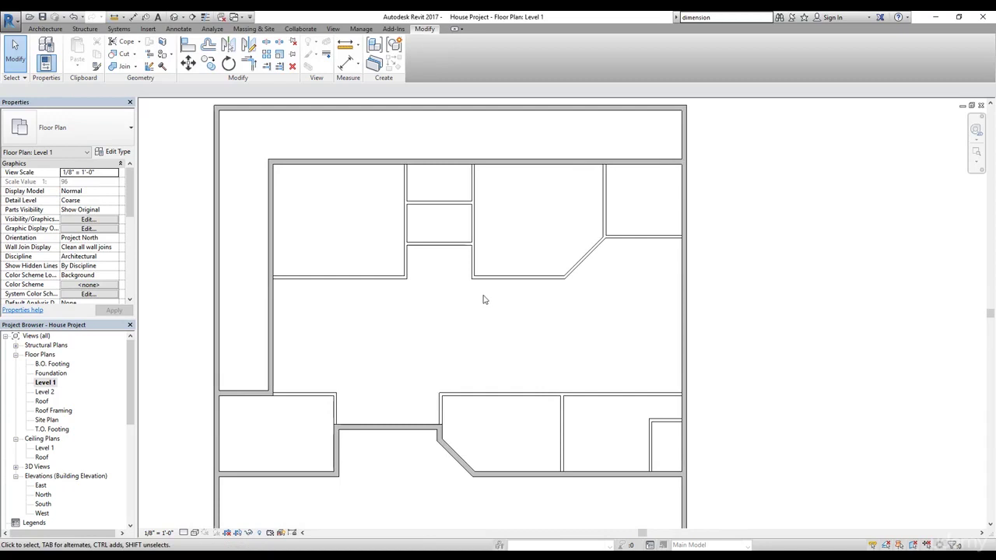
mouse_move(481, 299)
middle_mouse_down()
mouse_move(480, 309)
mouse_move(493, 291)
mouse_move(491, 298)
middle_mouse_up()
scroll(491, 298, "down", 1)
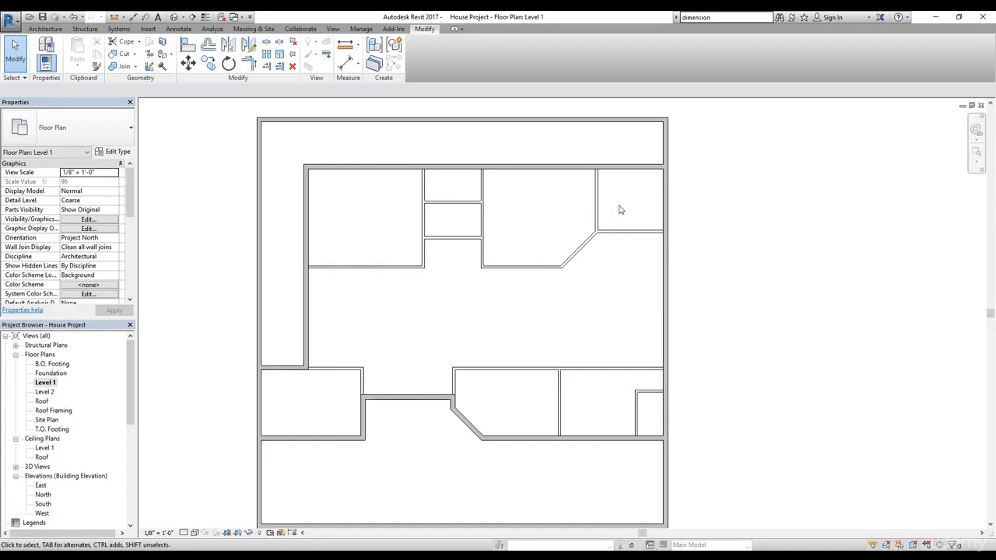
left_click_drag(368, 183, 594, 405)
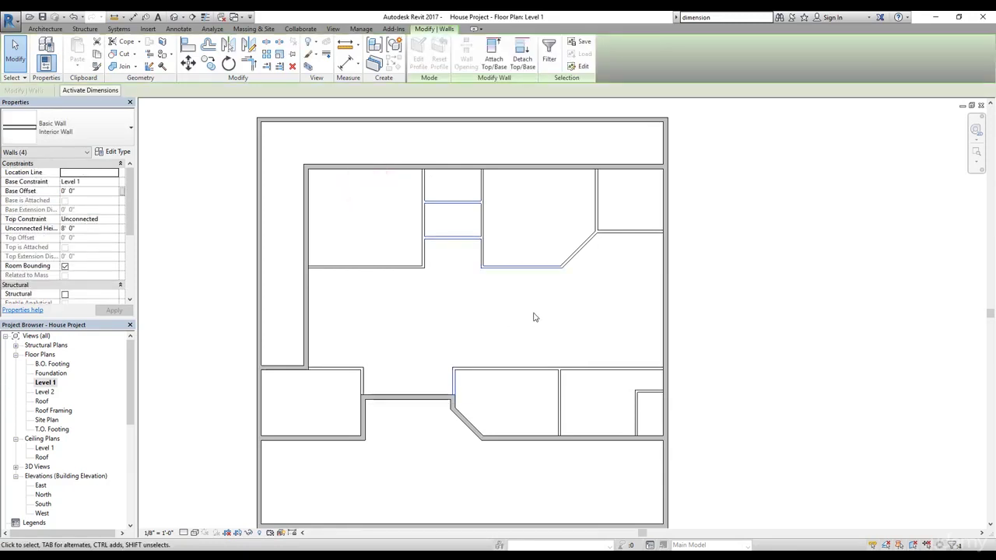